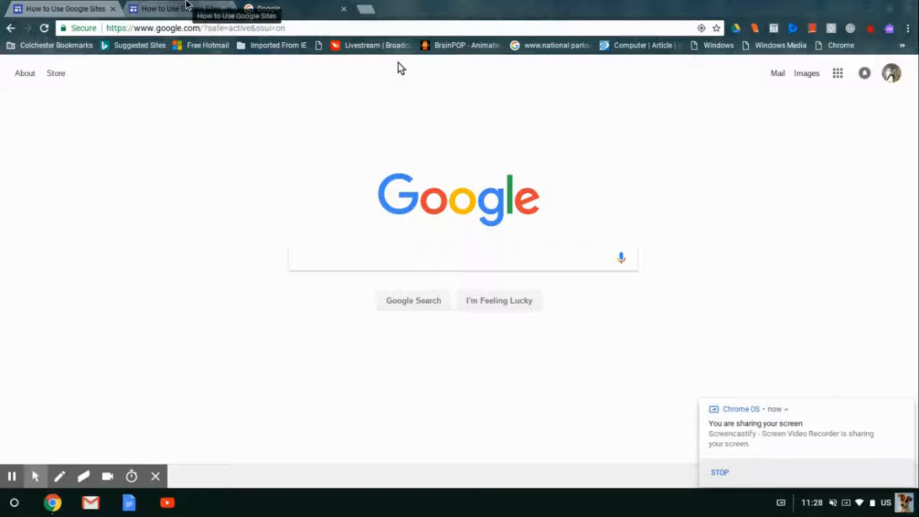
- Look over the published How to Use Google Sites website and its editing view
left_click(71, 9)
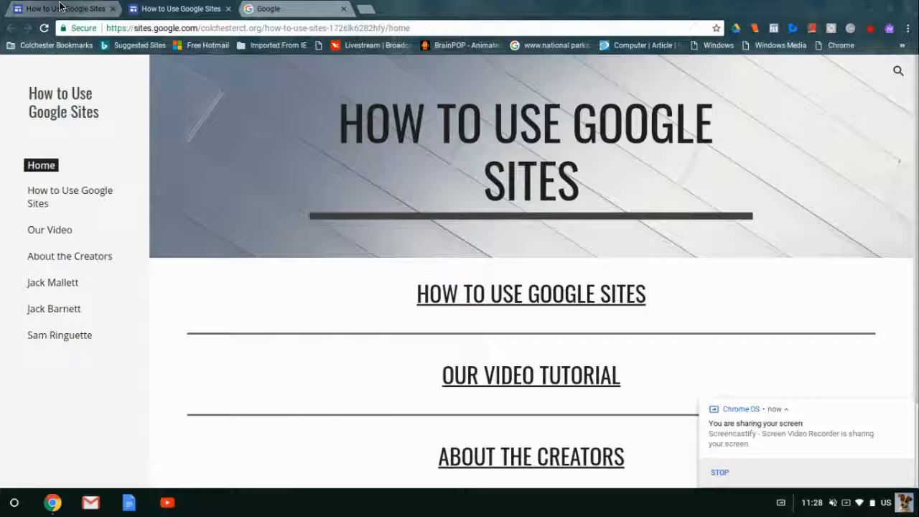
left_click(163, 8)
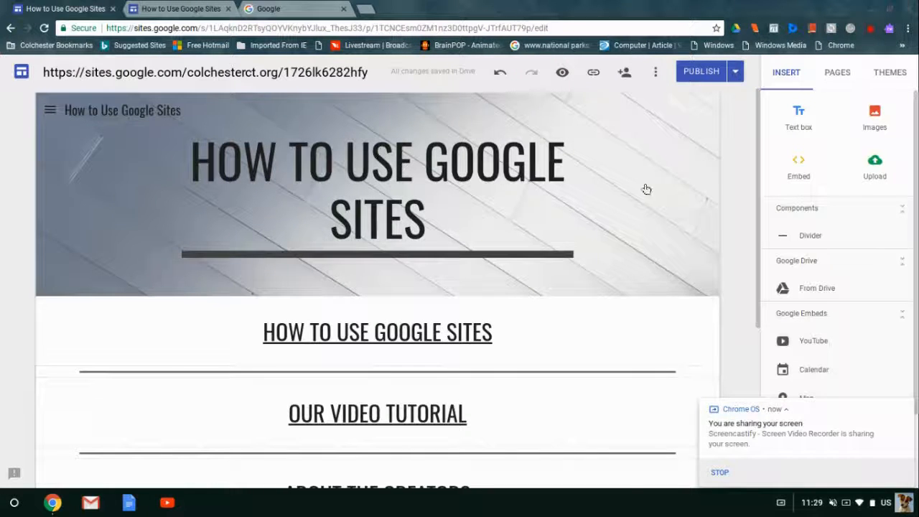
left_click(13, 4)
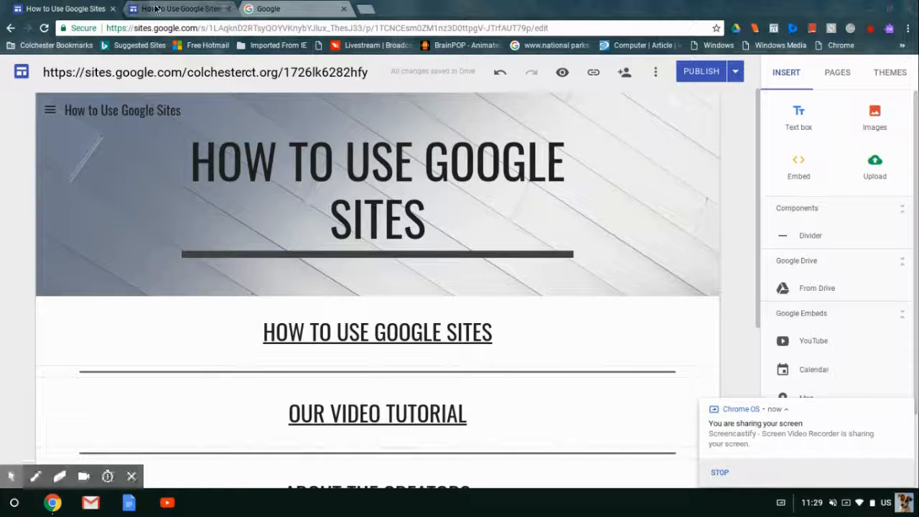
scroll(424, 124, "down", 1)
scroll(423, 123, "up", 1)
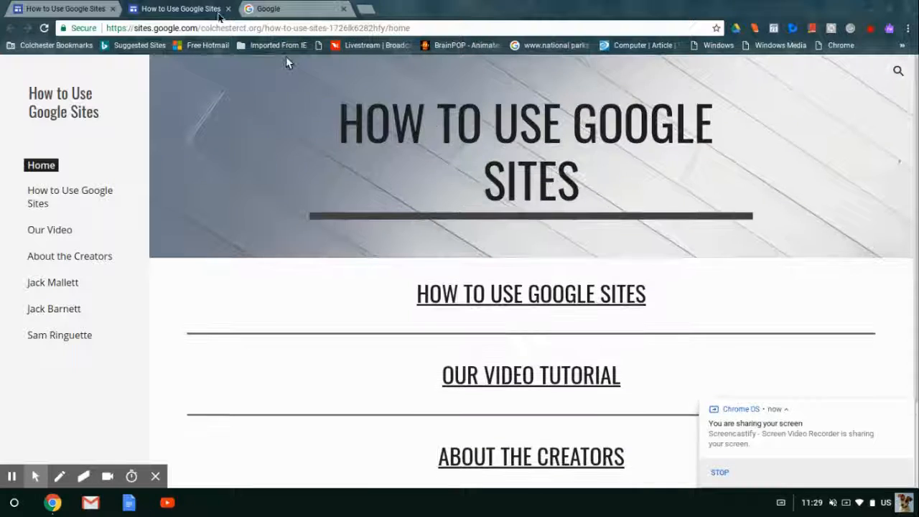
left_click(308, 13)
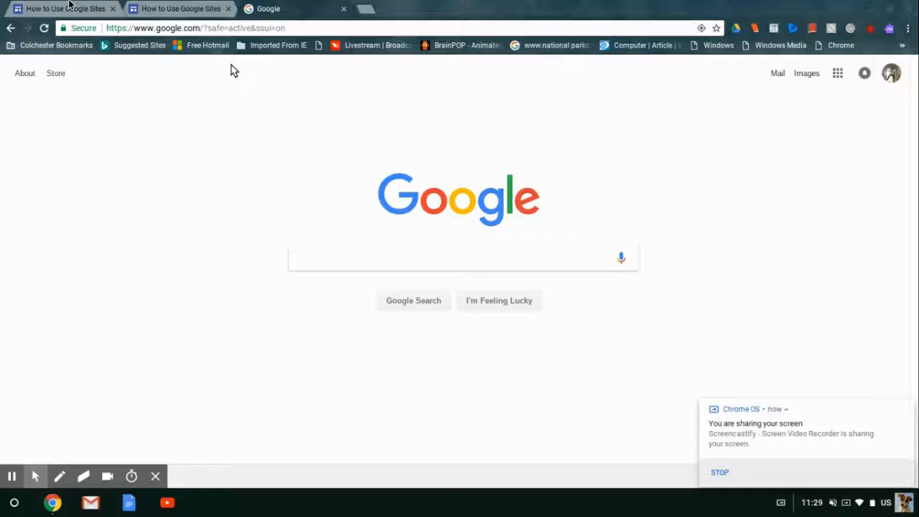
left_click(181, 9)
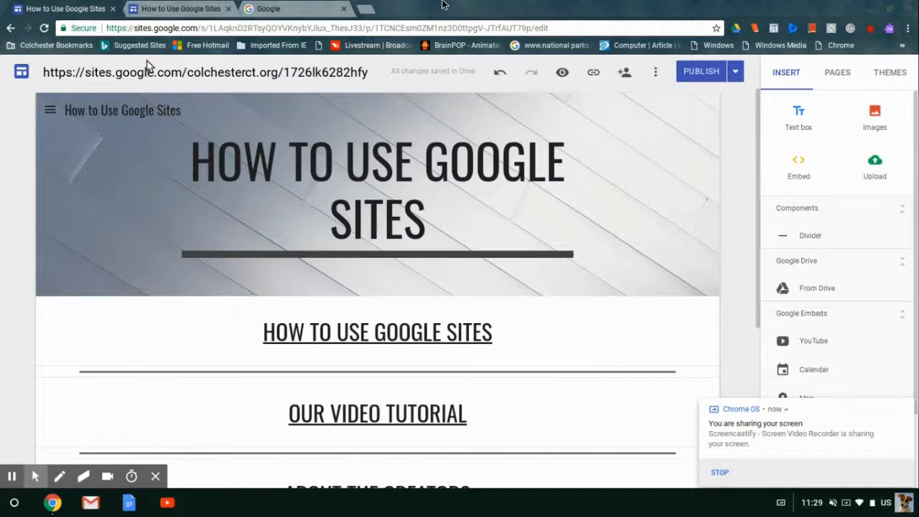
- Search Google for "google sites" and open the main Google Sites result
left_click(291, 9)
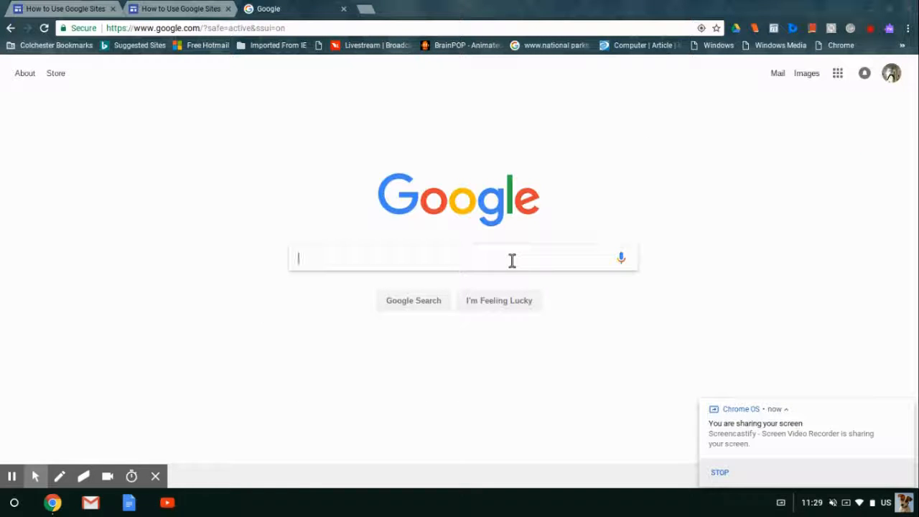
type("google sites")
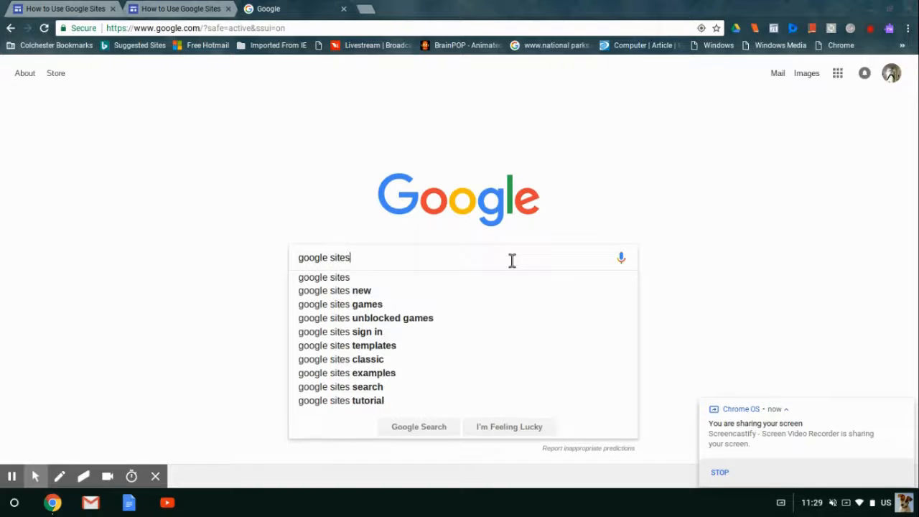
key("Return")
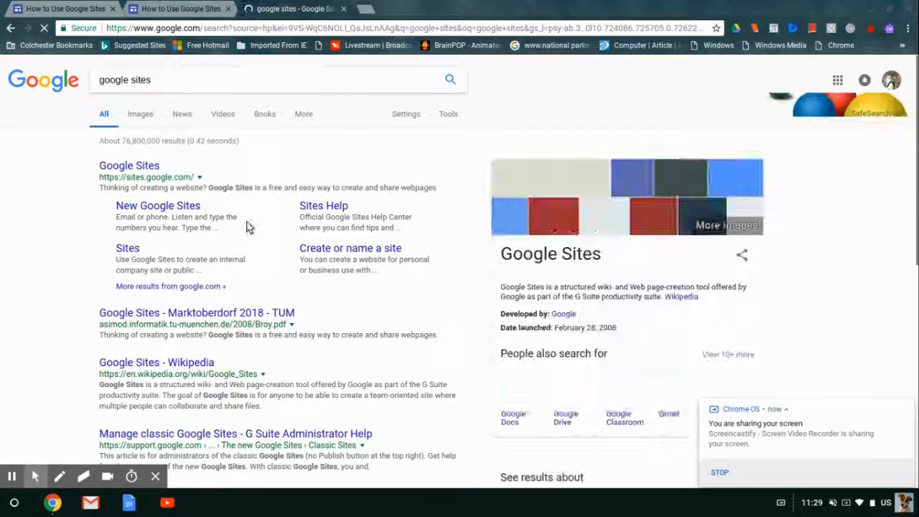
left_click(144, 170)
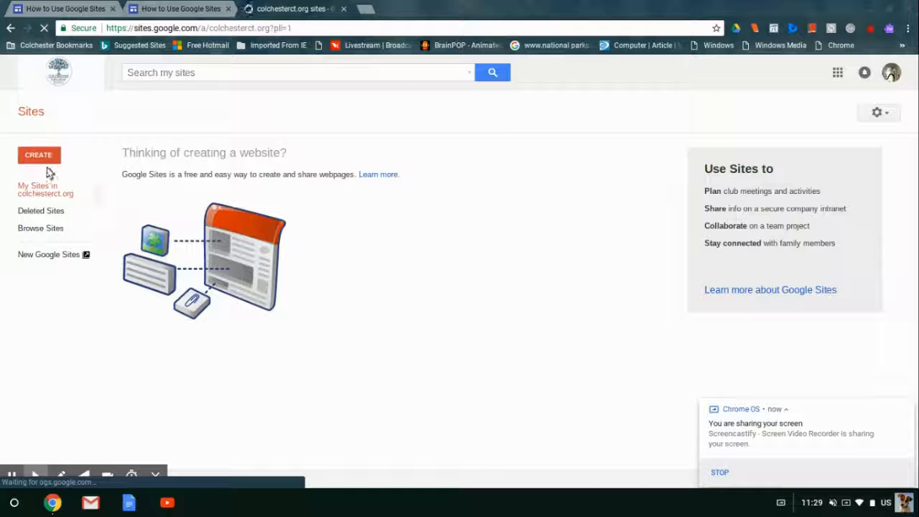
- Create a blank website in new Sites and replace the placeholder page title with "Birds"
left_click(47, 156)
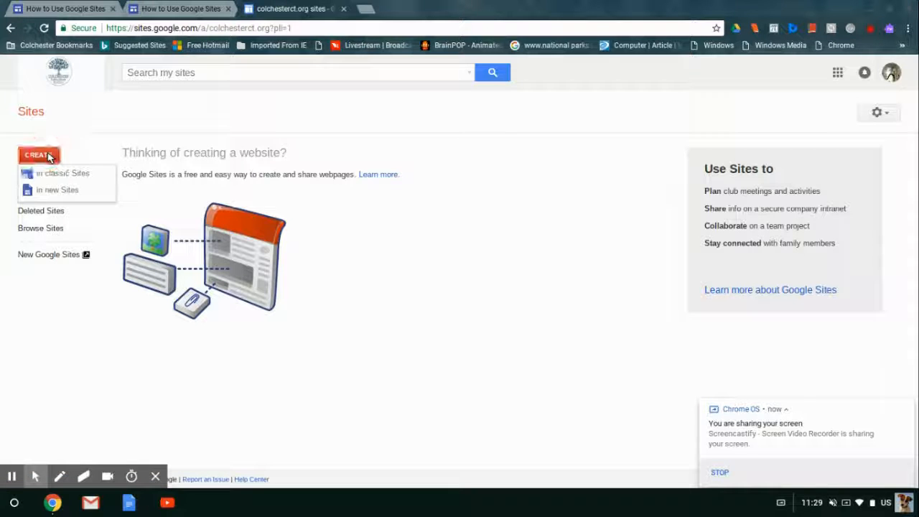
left_click(62, 189)
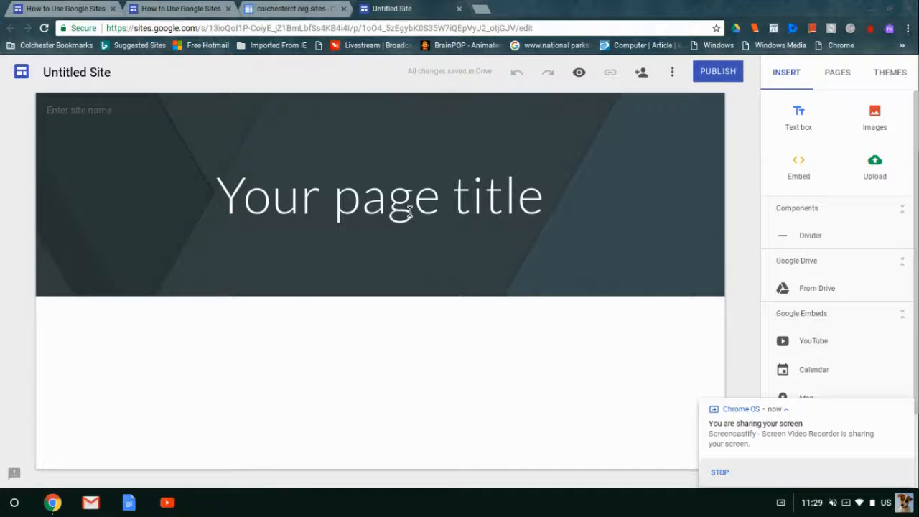
left_click(528, 195)
left_click(531, 194)
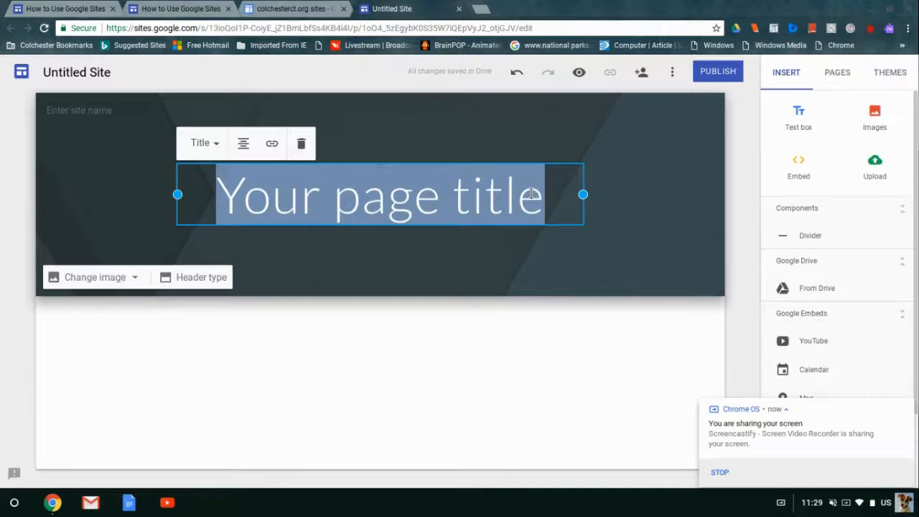
key("BackSpace")
type("Birds")
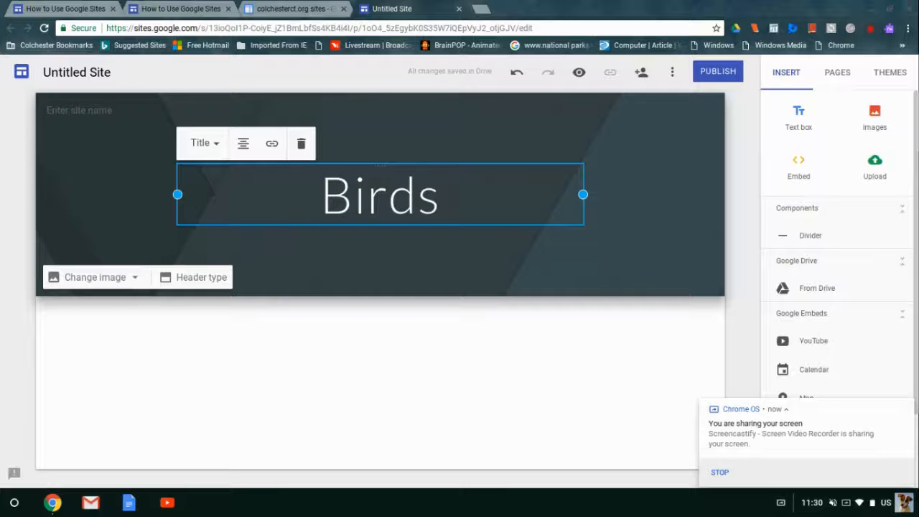
- Try the Normal text style on the Birds page title and return it to the Title style
left_click(205, 143)
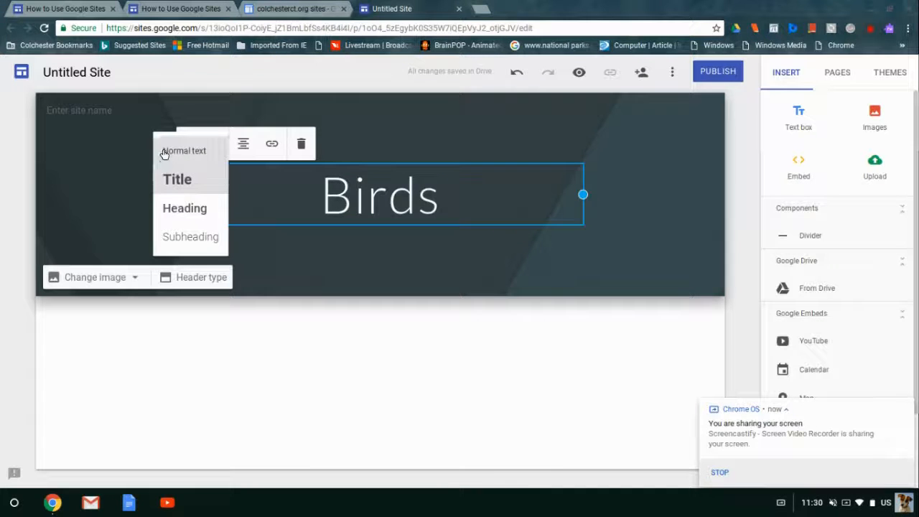
left_click(163, 152)
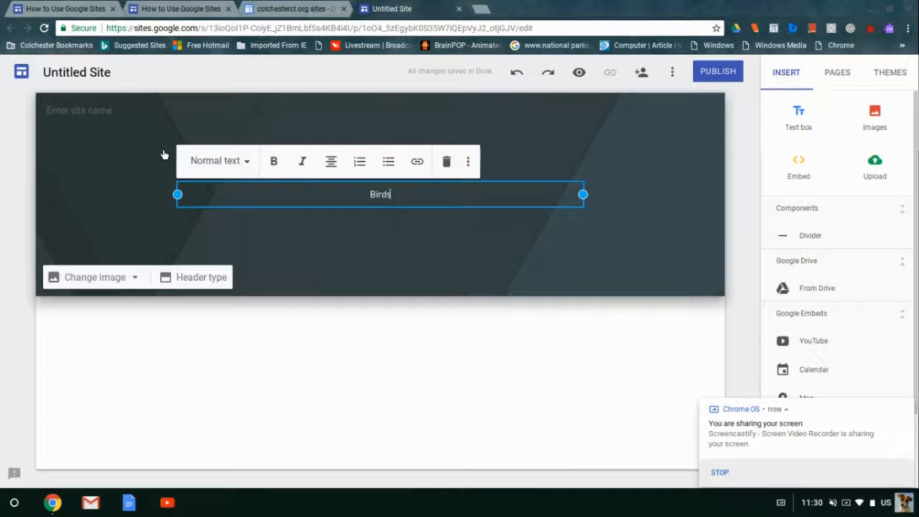
left_click(240, 162)
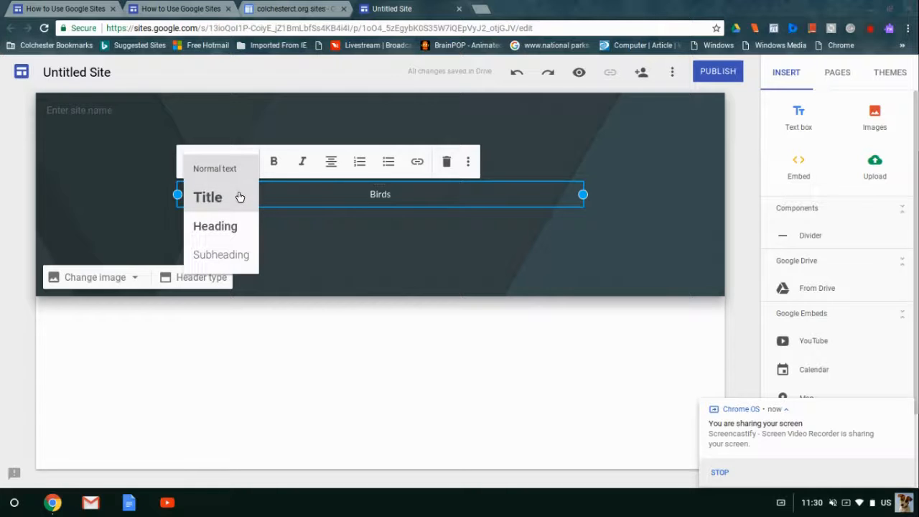
left_click(240, 202)
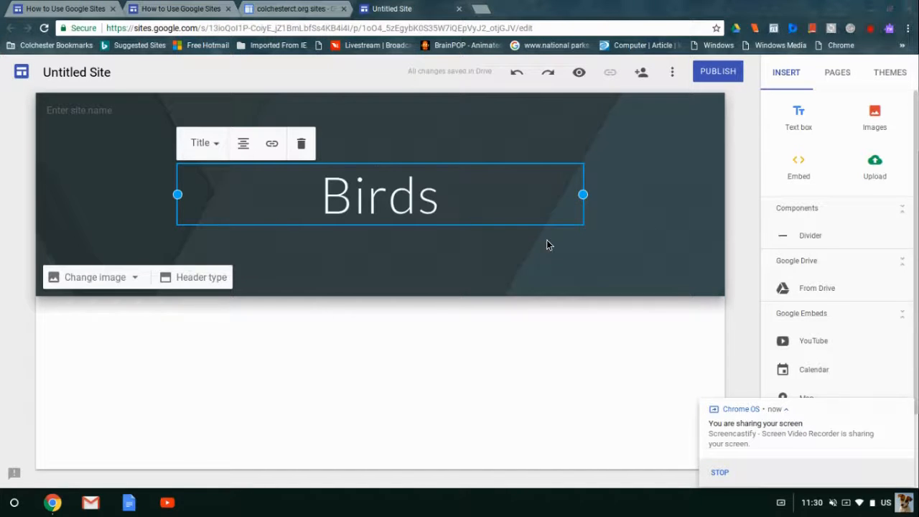
- Change the header image to the gallery picture of blurred city lights on a dark blue background
left_click(72, 307)
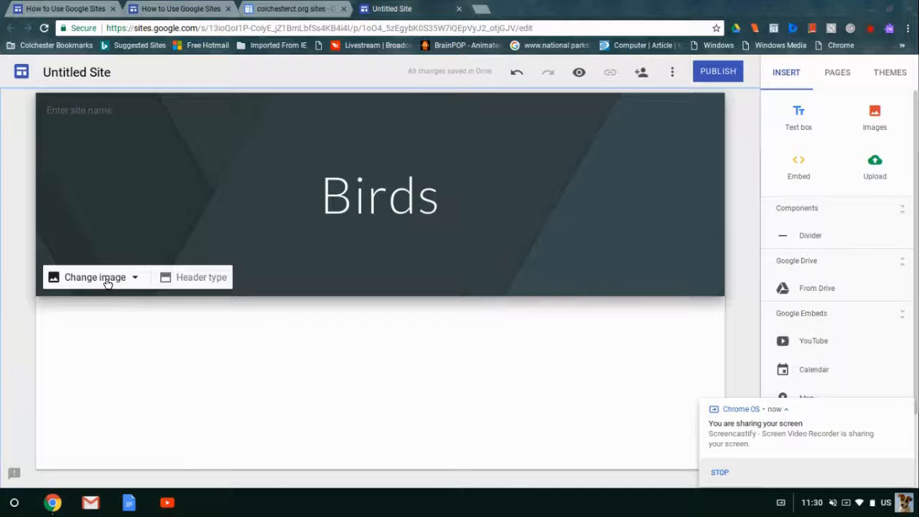
left_click(135, 280)
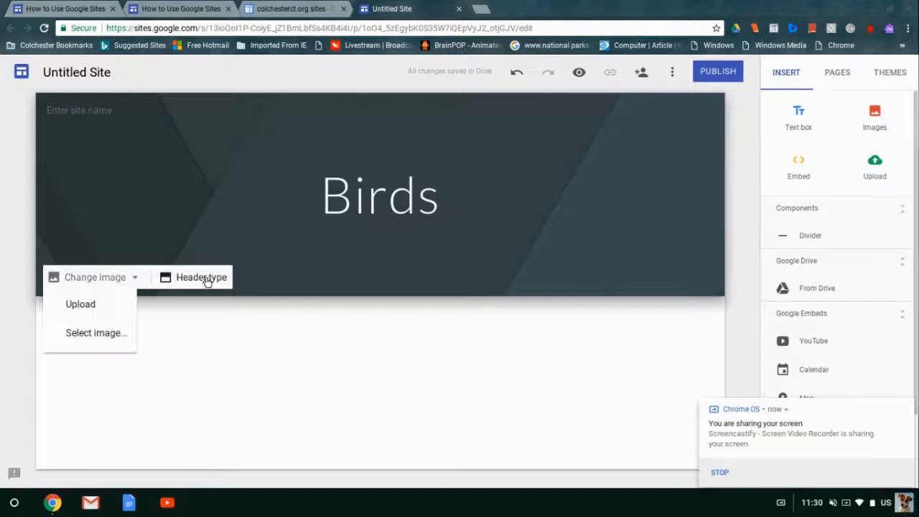
left_click(96, 333)
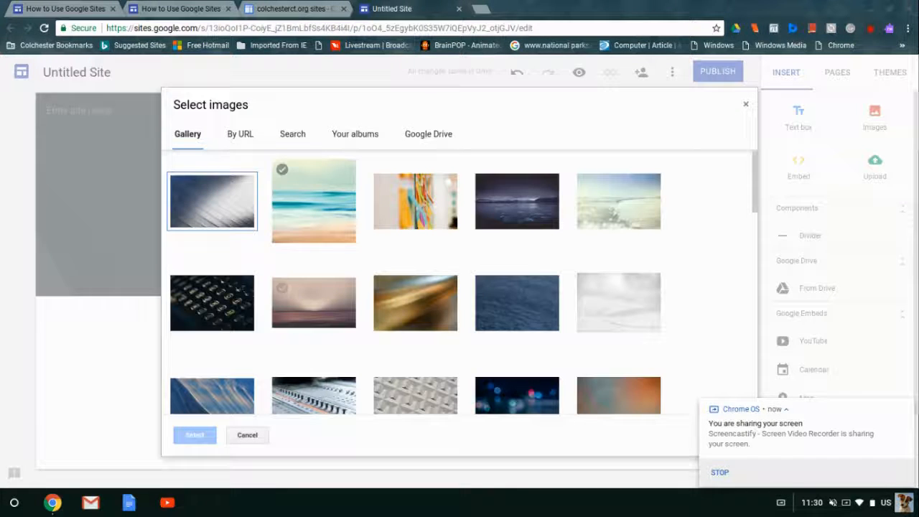
scroll(517, 230, "down", 5)
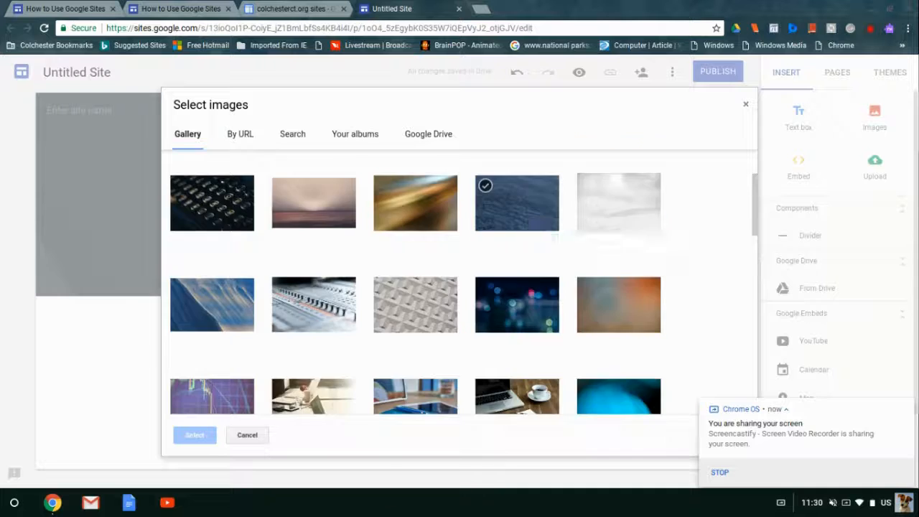
scroll(517, 237, "up", 3)
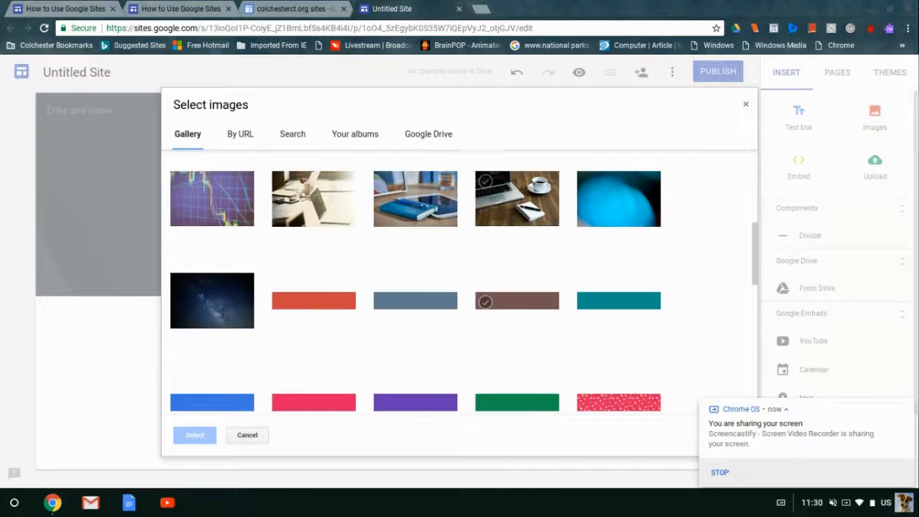
left_click(517, 191)
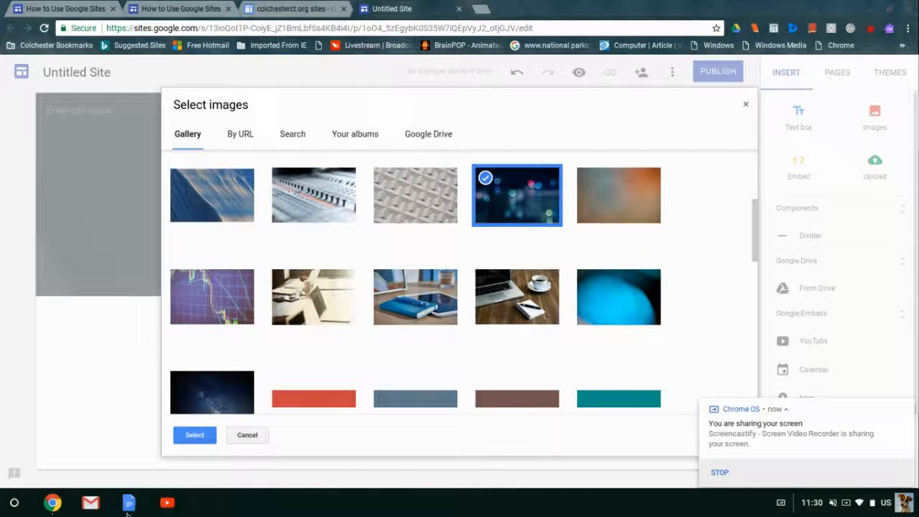
left_click(194, 434)
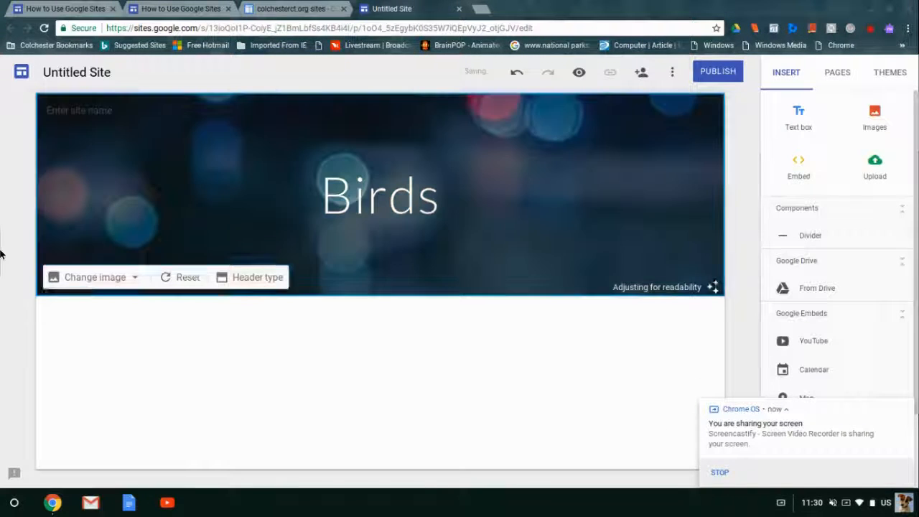
- Enter "About birds" as the site name in the header
left_click(102, 109)
type("About")
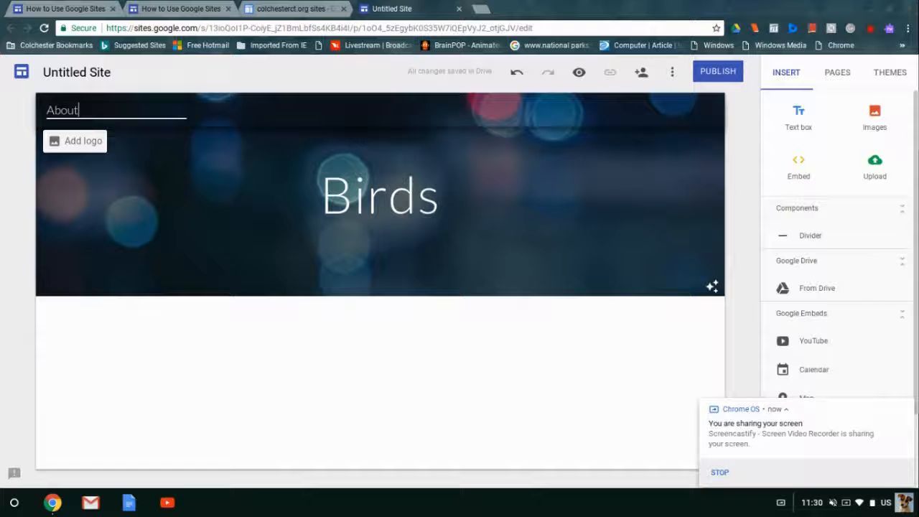
type(" birds")
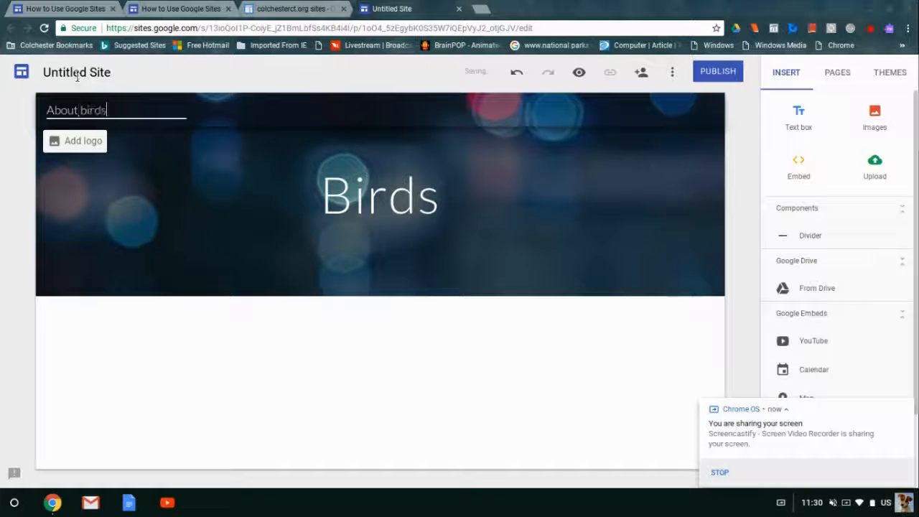
- Name the document "About Birds" and capitalise the header's site name to match
left_click(72, 75)
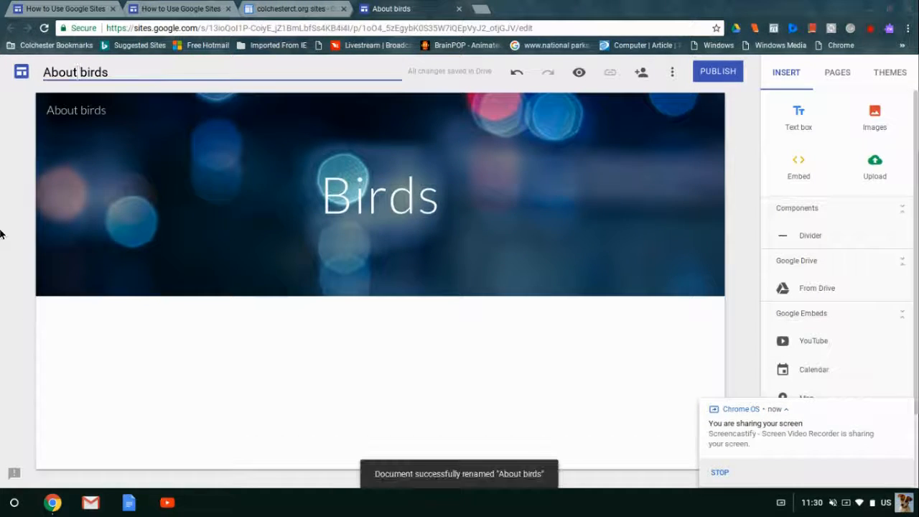
key("BackSpace")
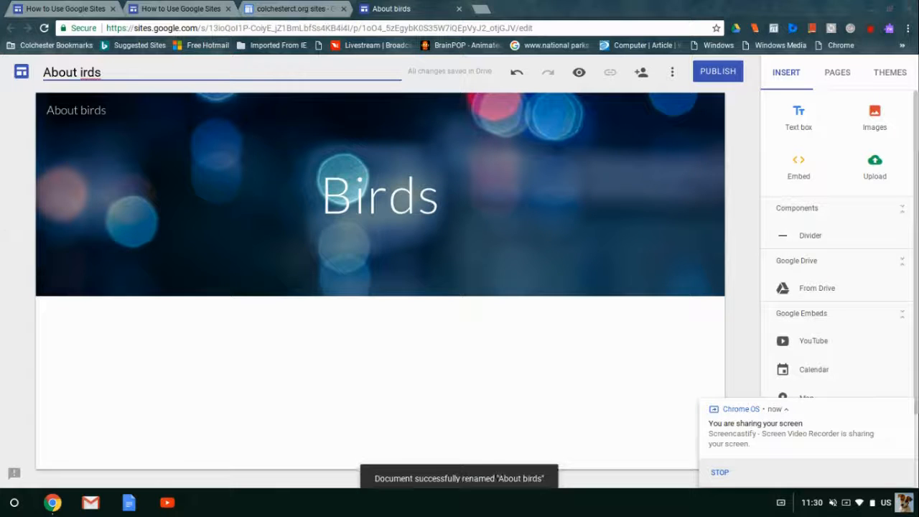
type("B")
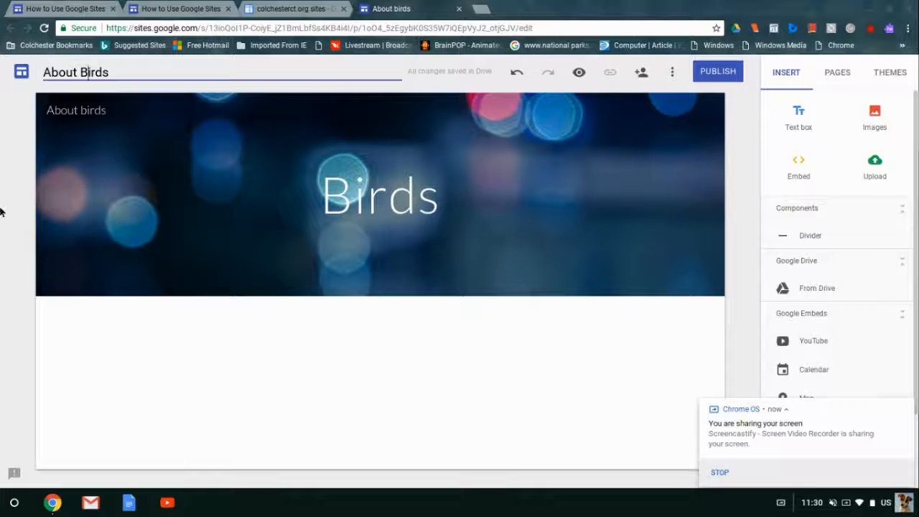
left_click(76, 115)
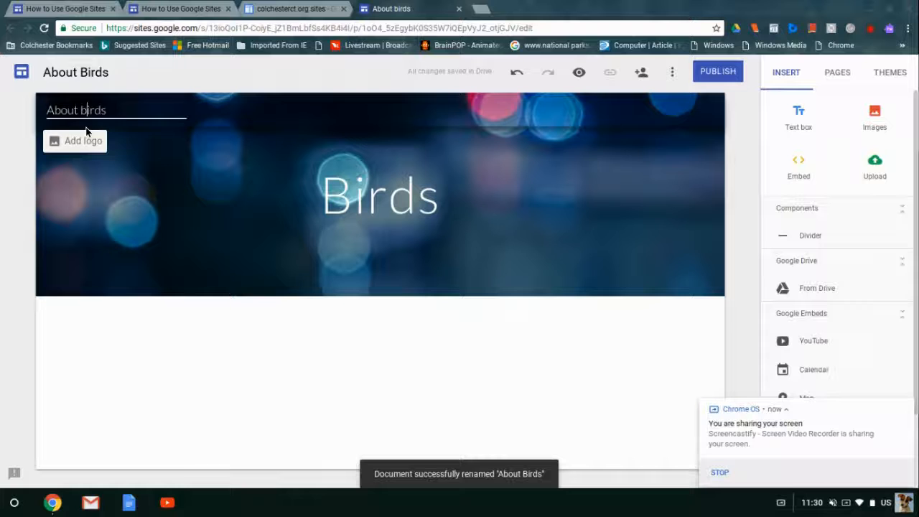
type("B")
left_click(1, 135)
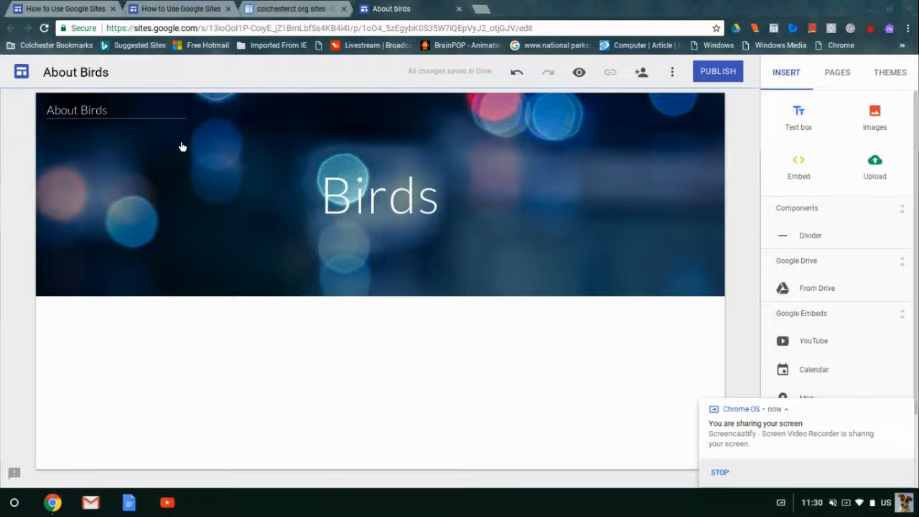
- Insert a text box reading "About Birds" below the header and centre its text
left_click(814, 118)
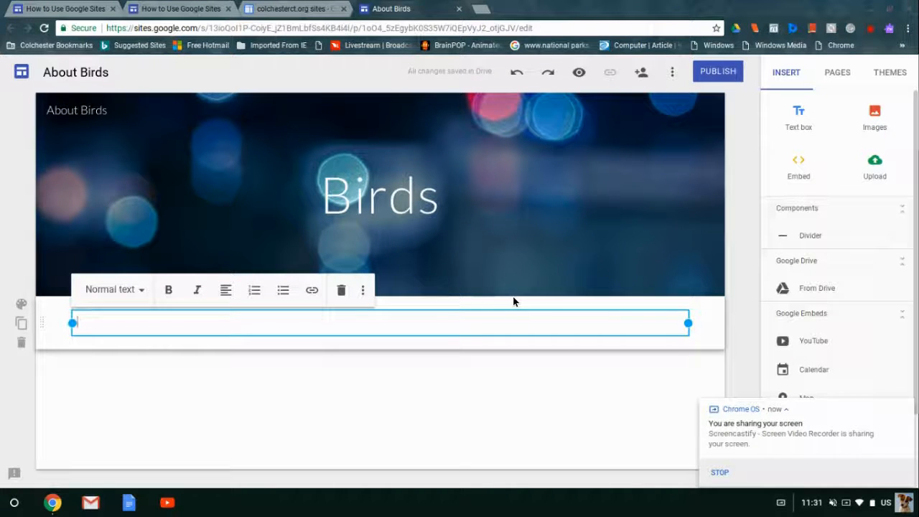
type("About Bir")
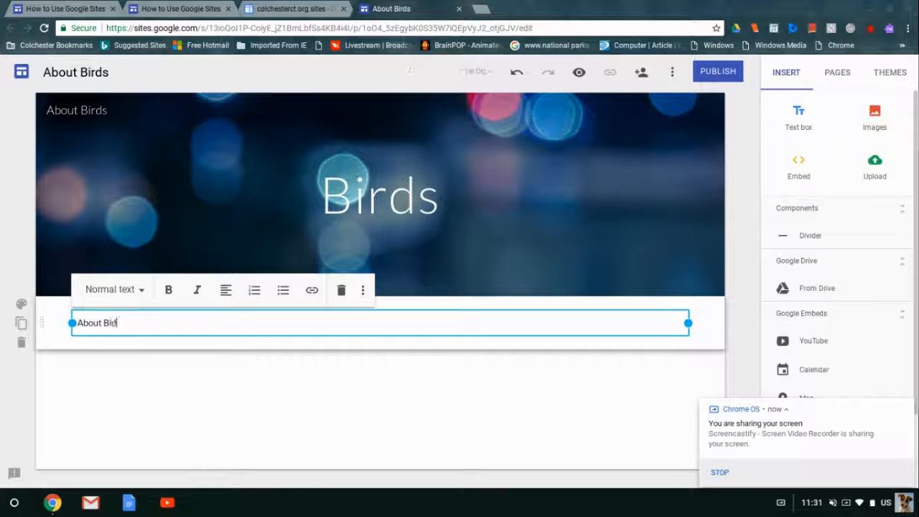
key("BackSpace")
key("BackSpace")
key("BackSpace")
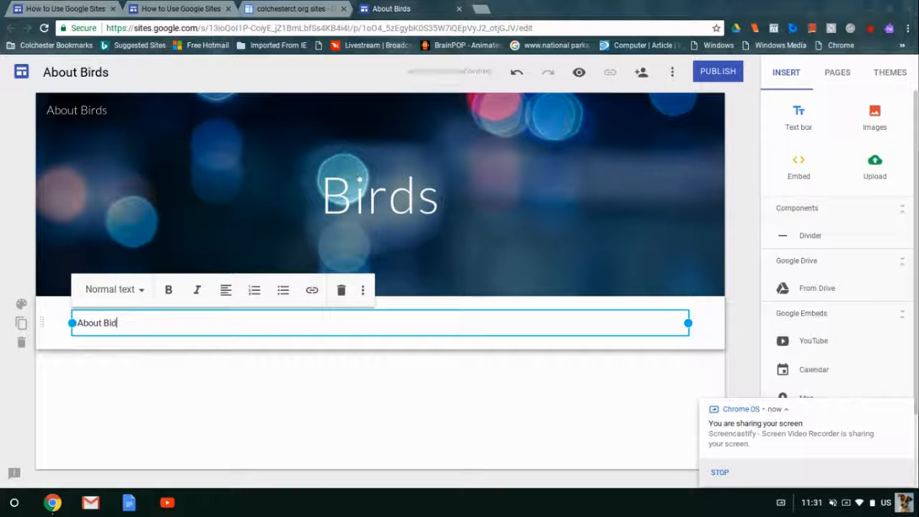
type("rds")
left_click(227, 290)
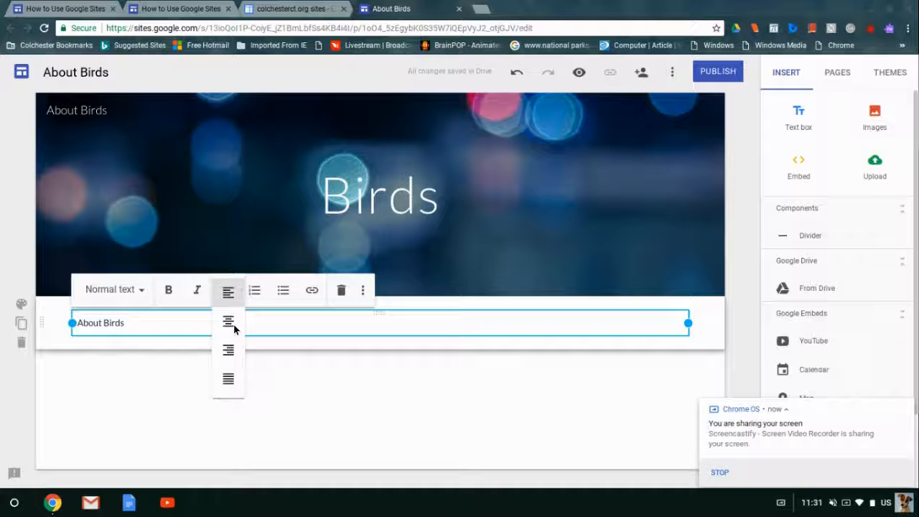
left_click(229, 323)
- Try bold and italic on the "About Birds" body text, remove both again and look through the available text styles
left_click(174, 289)
left_click(197, 291)
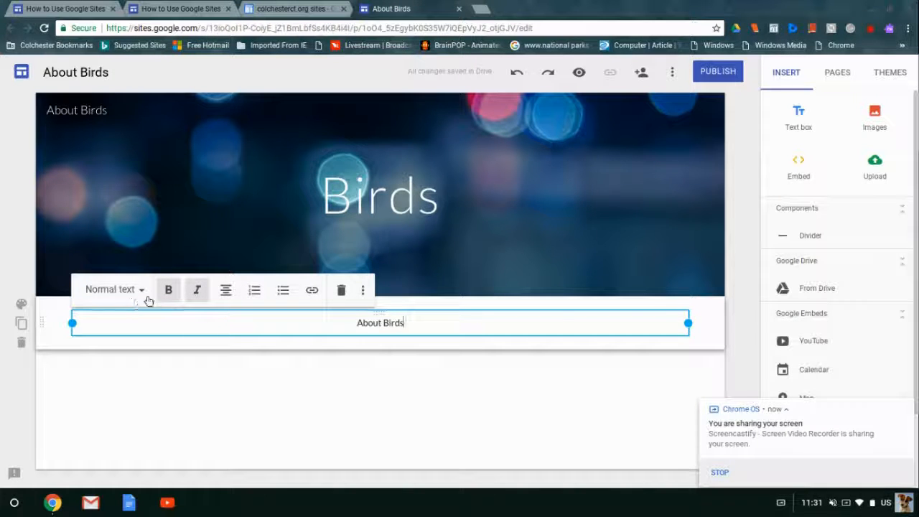
left_click(169, 291)
left_click(197, 290)
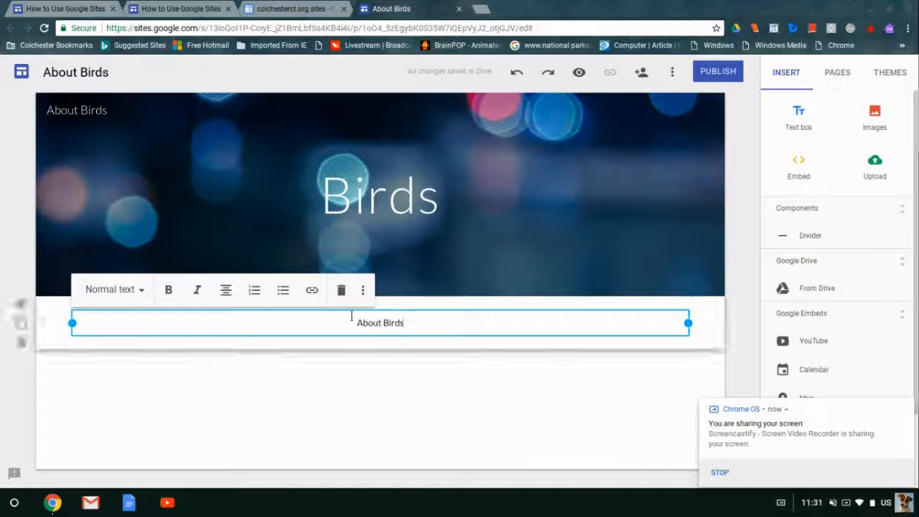
triple_click(408, 323)
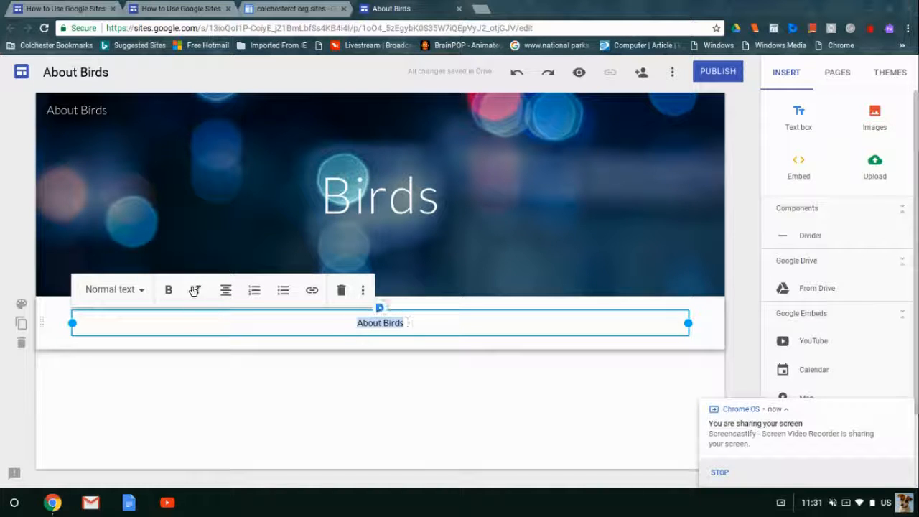
left_click(167, 292)
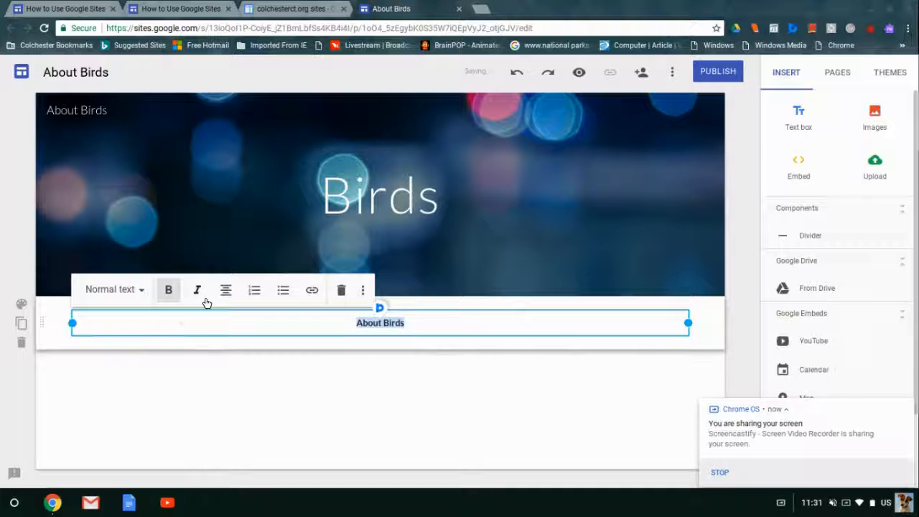
left_click(201, 291)
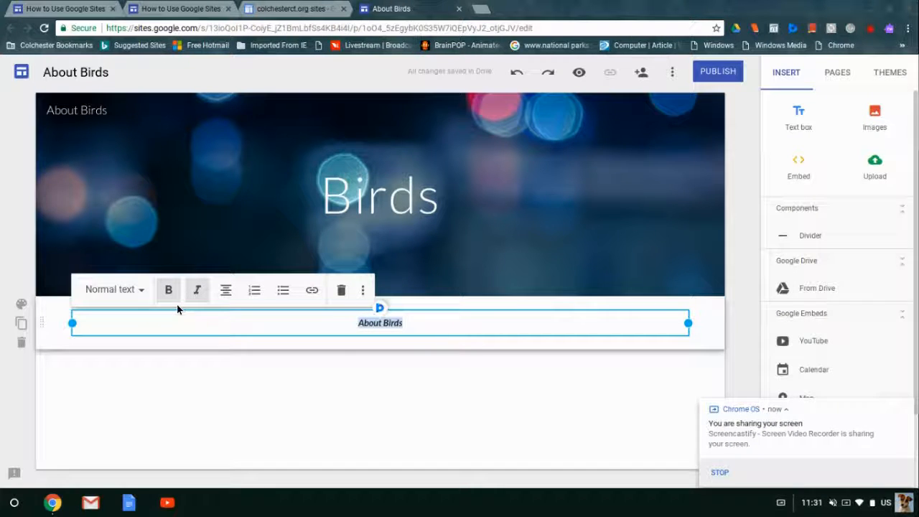
left_click(168, 291)
left_click(197, 291)
left_click(142, 292)
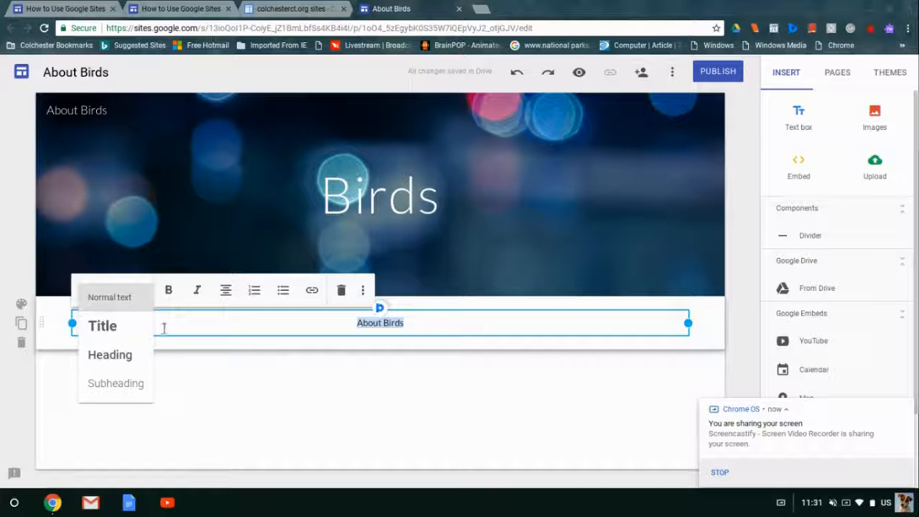
left_click(385, 365)
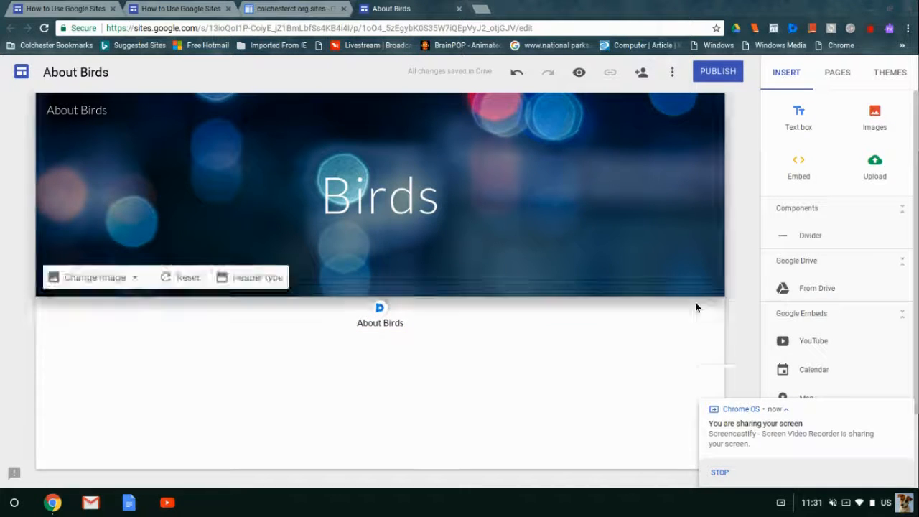
- Apply the Vision theme to the site
left_click(891, 73)
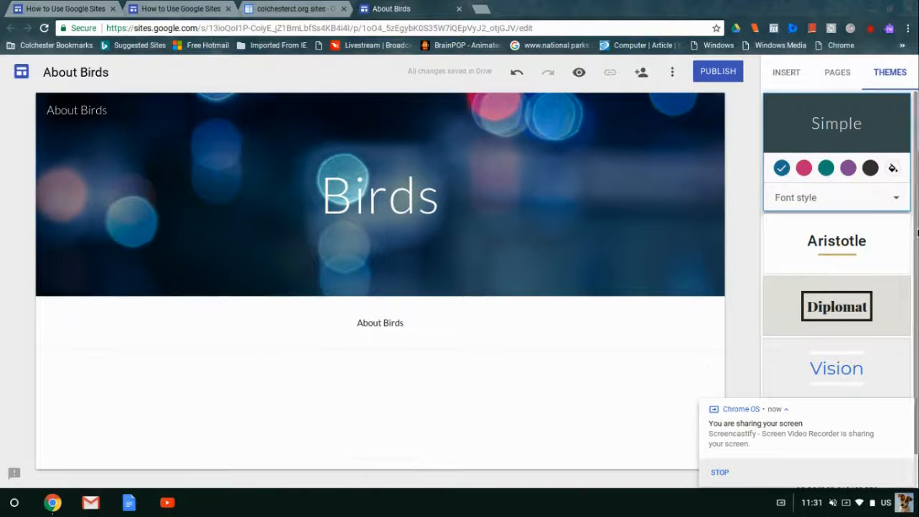
scroll(882, 270, "down", 1)
left_click(866, 324)
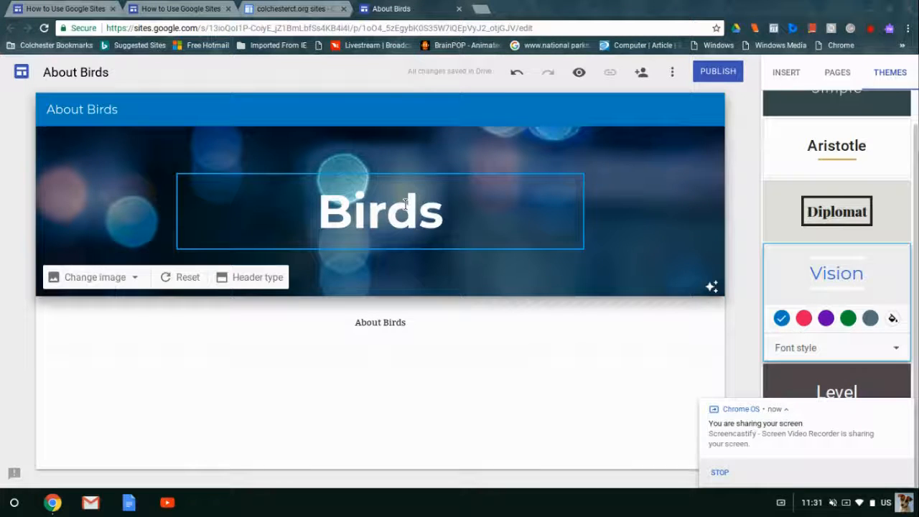
left_click(397, 329)
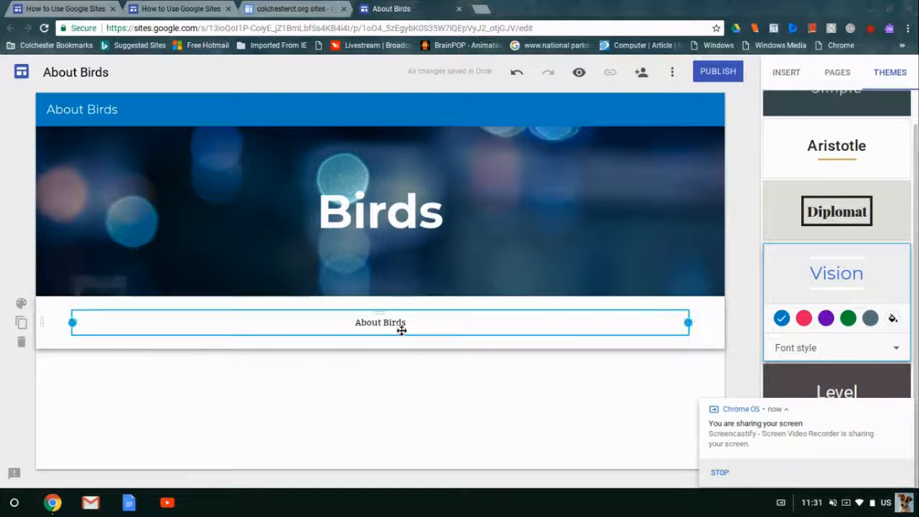
- Add a second text box reading "Types of Birds" below the "About Birds" text and centre it
left_click(798, 77)
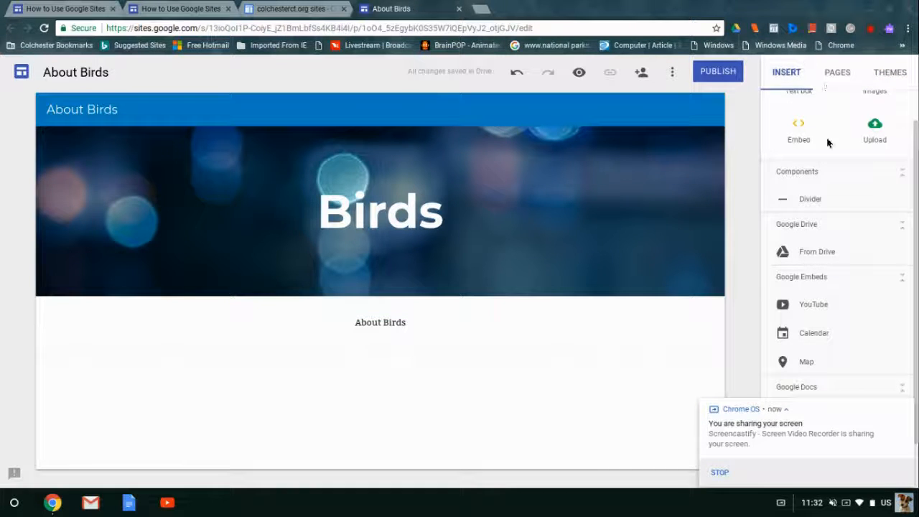
scroll(827, 137, "up", 1)
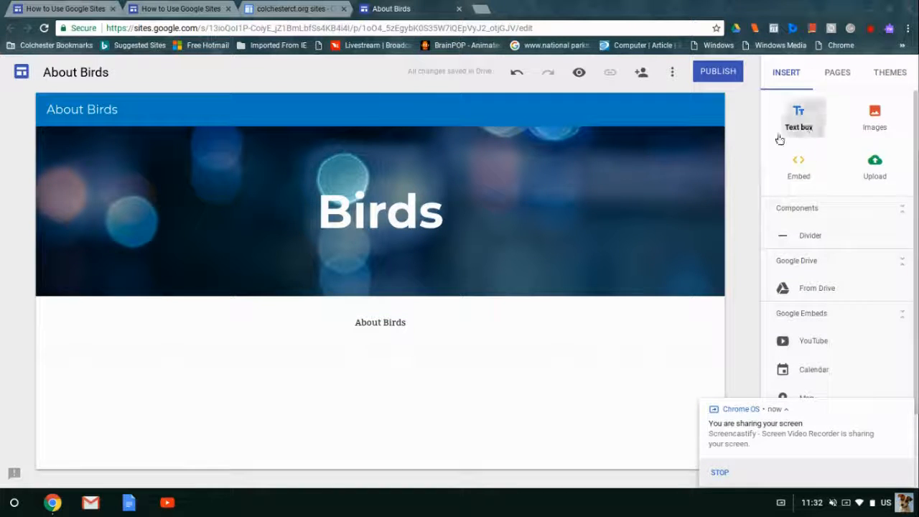
left_click(812, 142)
type("Types of Birds")
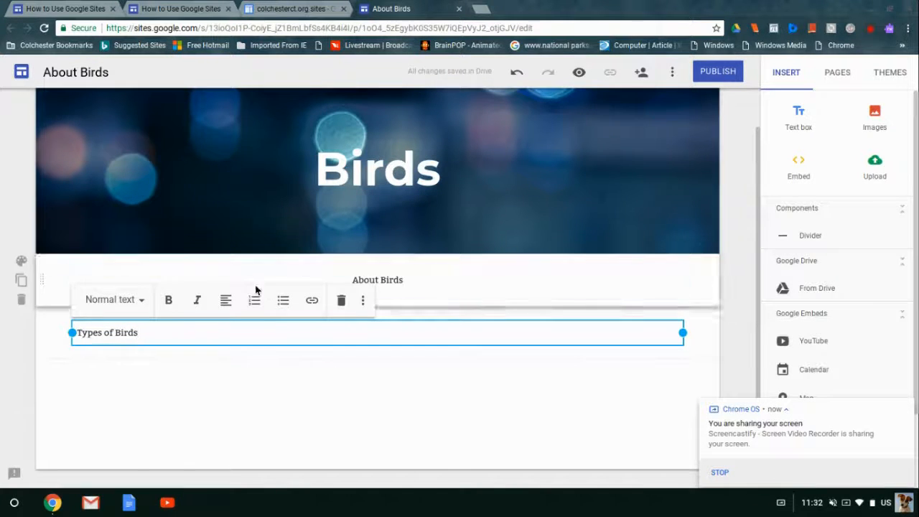
left_click(225, 301)
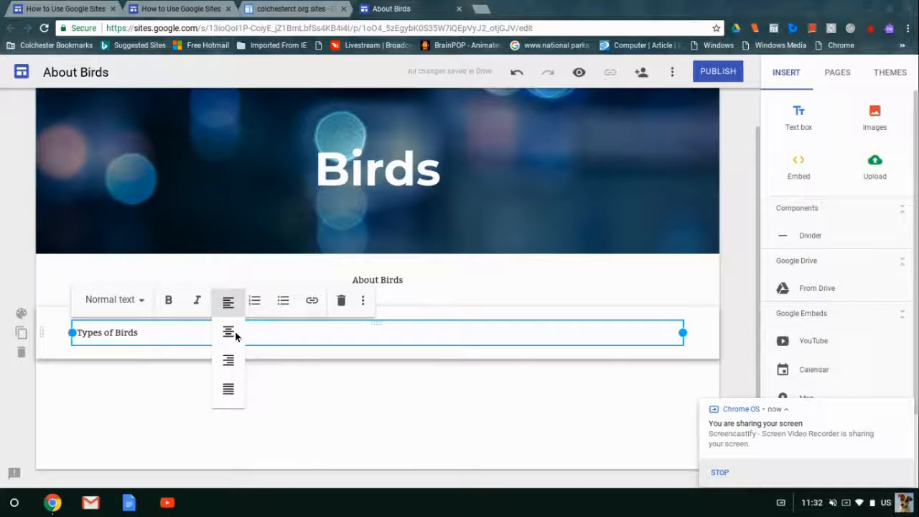
left_click(230, 333)
left_click(485, 392)
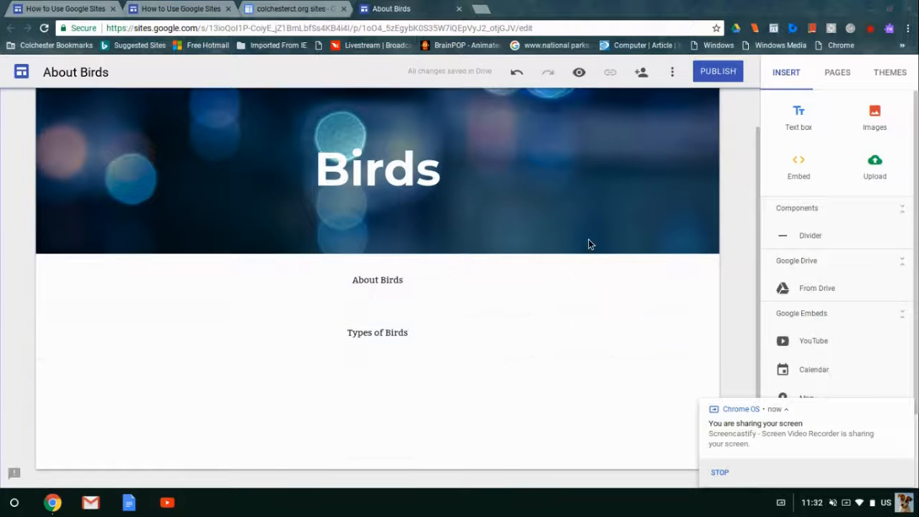
- Insert a divider between the "About Birds" and "Types of Birds" text boxes
left_click_drag(783, 234, 382, 311)
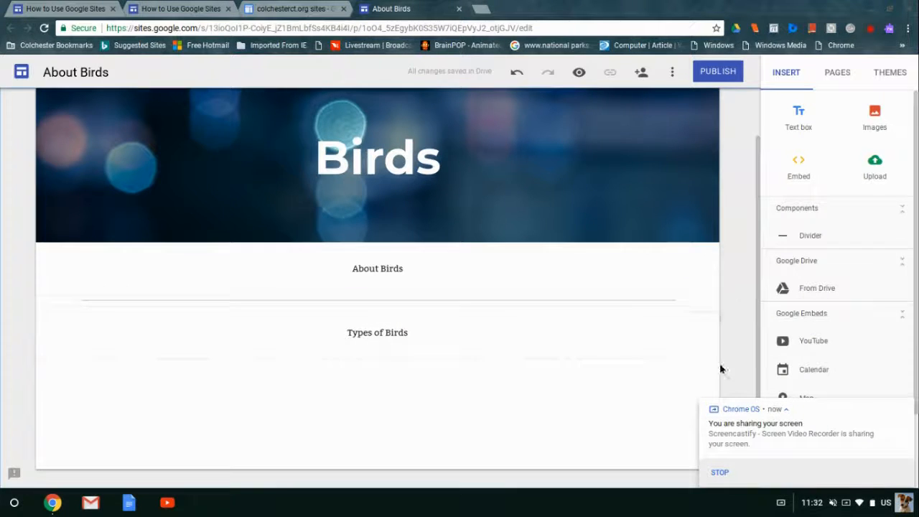
left_click(351, 298)
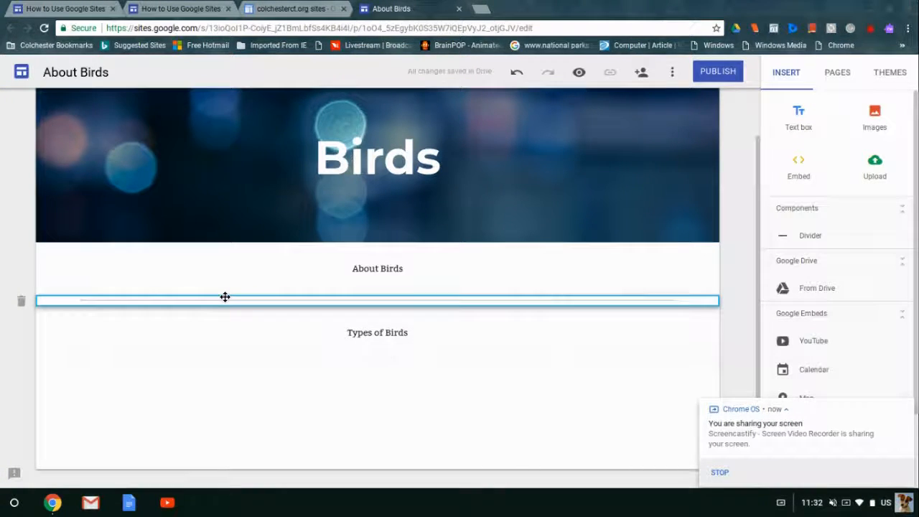
left_click(751, 260)
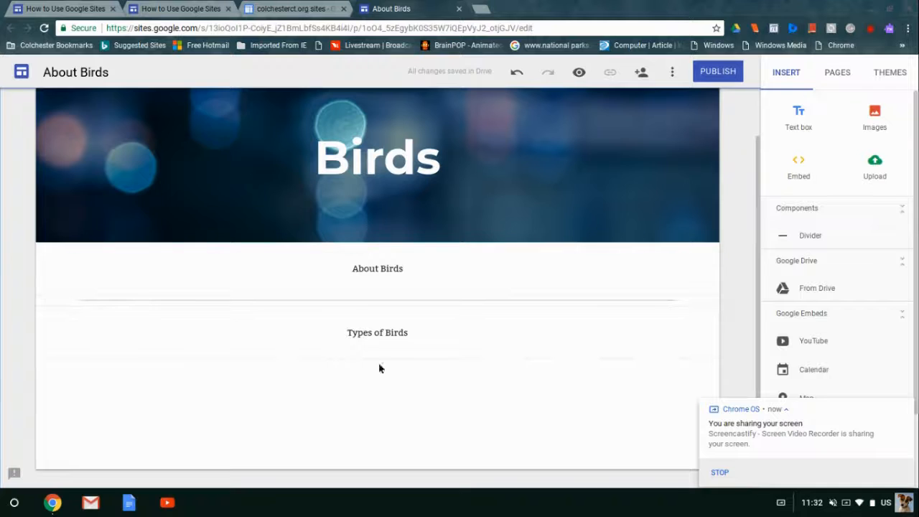
left_click(427, 268)
- Add a new page named "About Birds" to the site
left_click(837, 72)
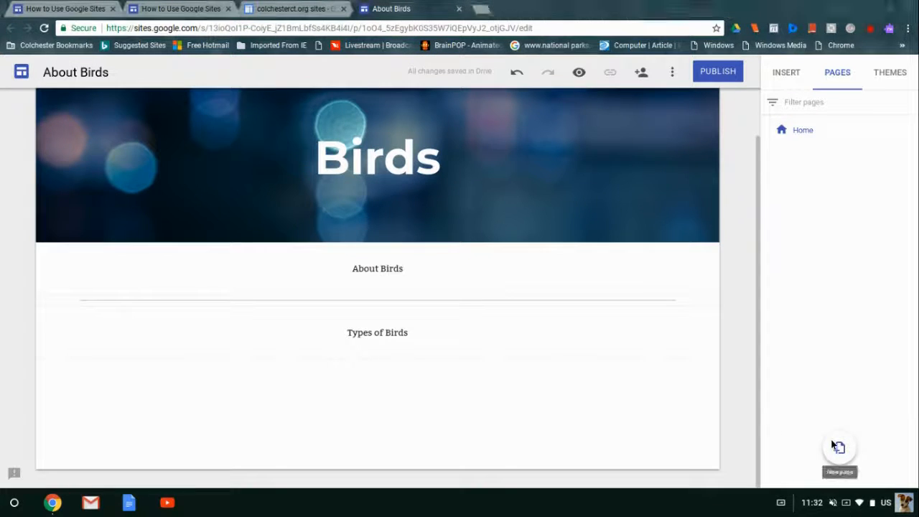
left_click(839, 448)
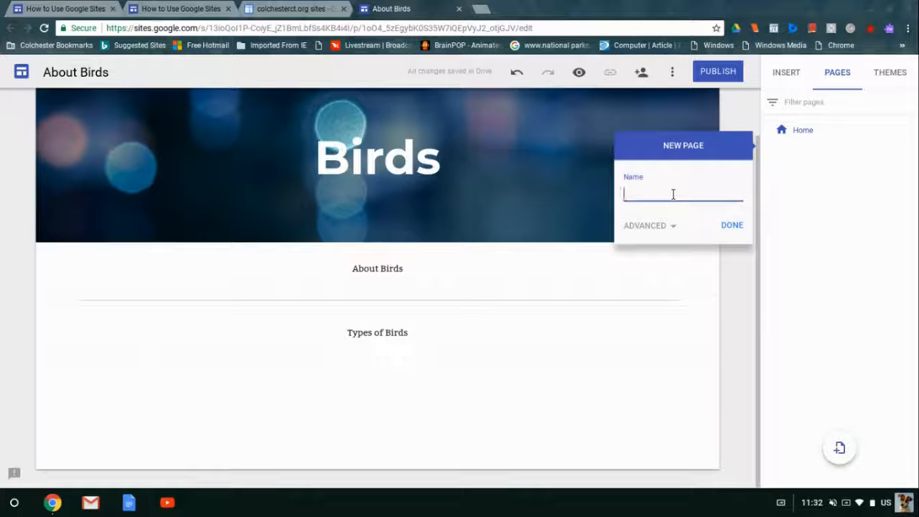
type("About Birds")
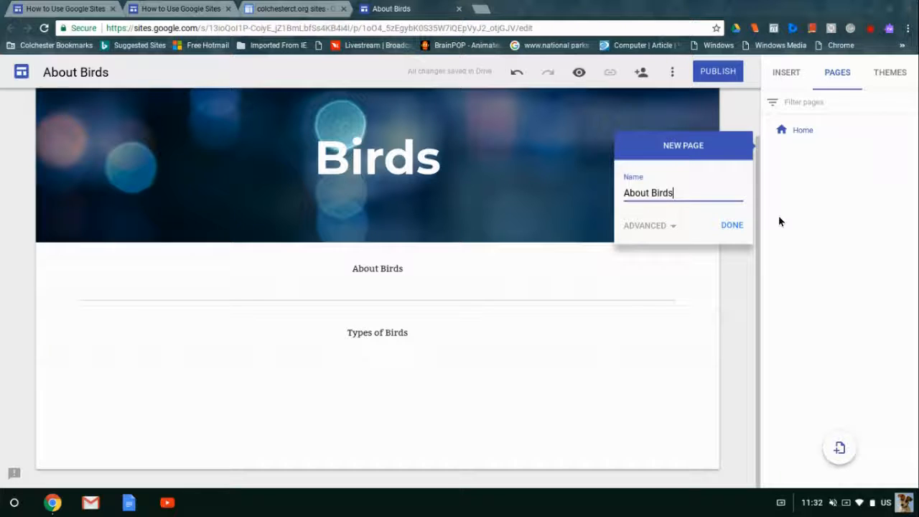
left_click(734, 226)
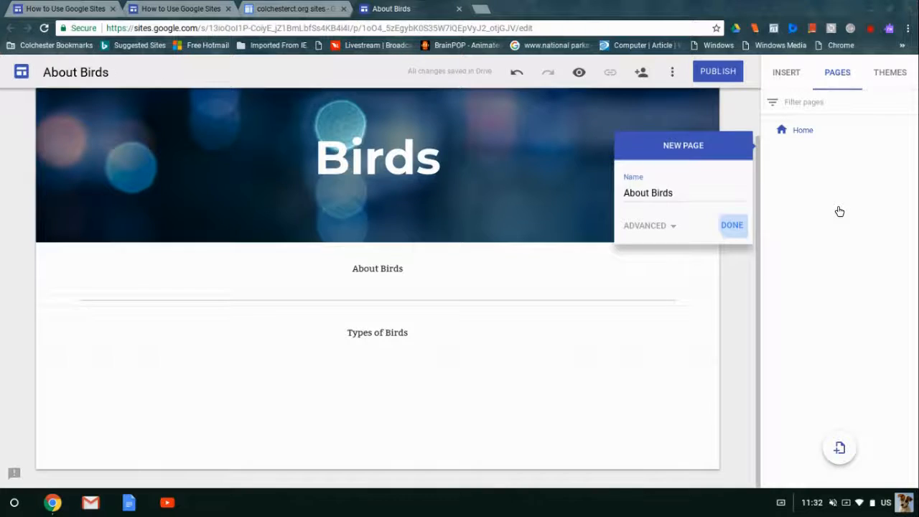
- On the Home page, link the "About Birds" body text to the About Birds site page
left_click(802, 134)
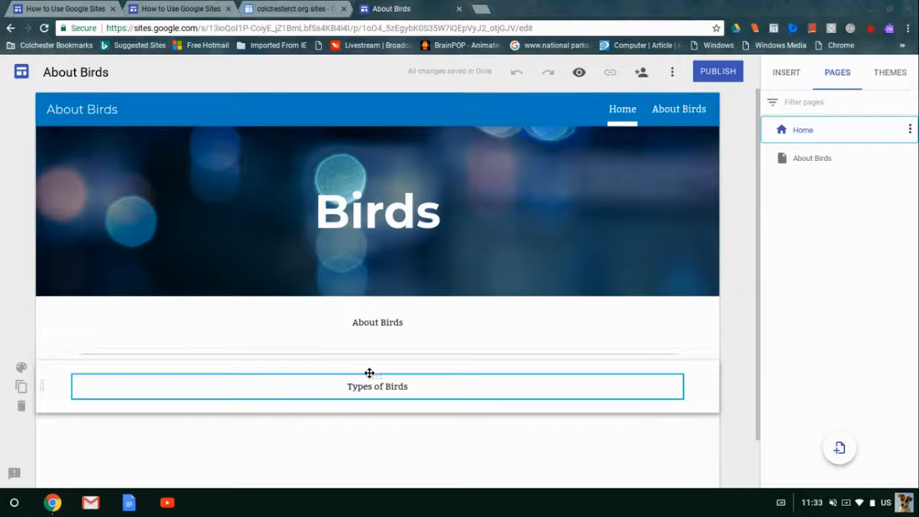
left_click(377, 322)
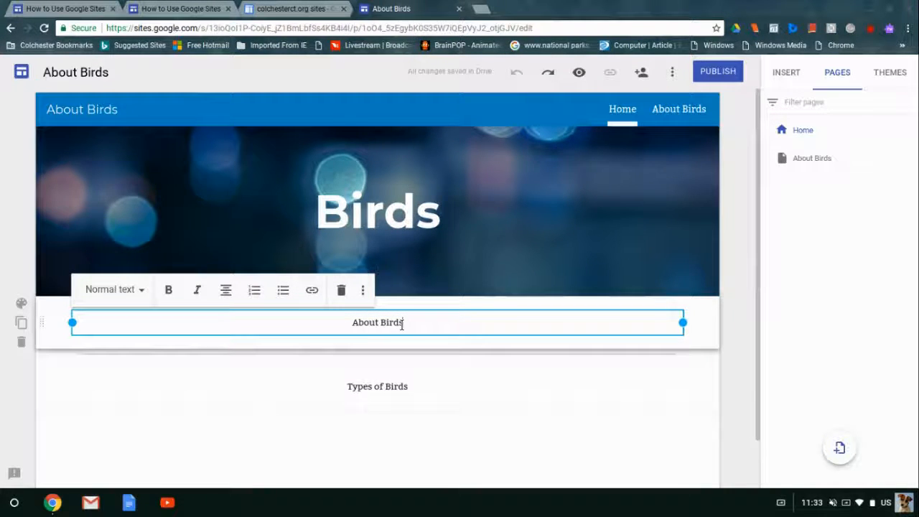
triple_click(402, 323)
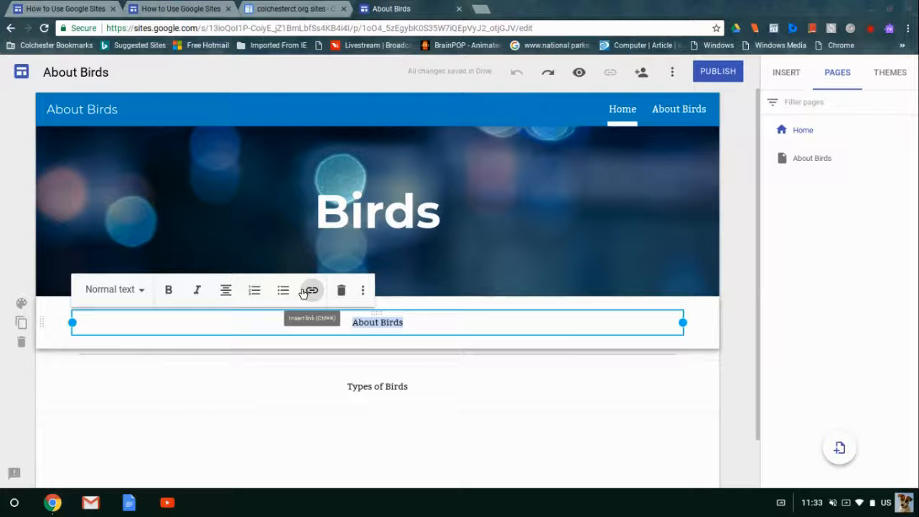
left_click(310, 291)
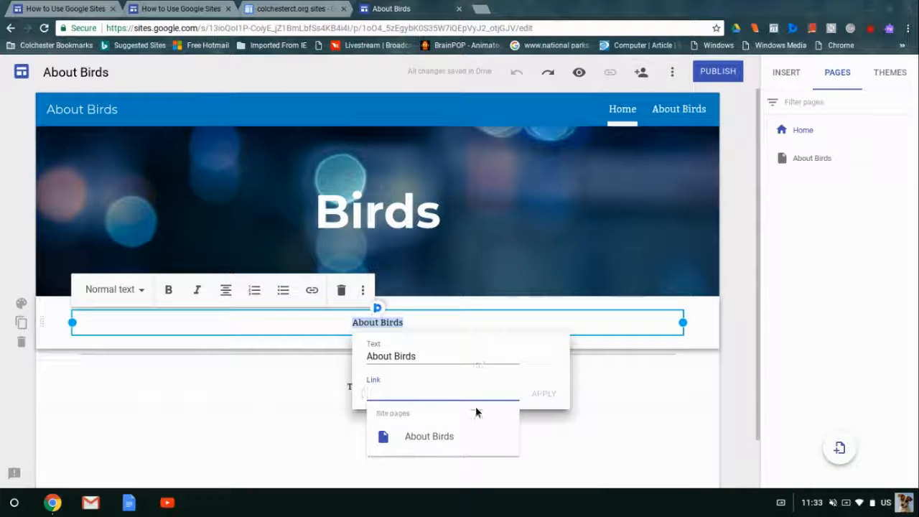
left_click(431, 438)
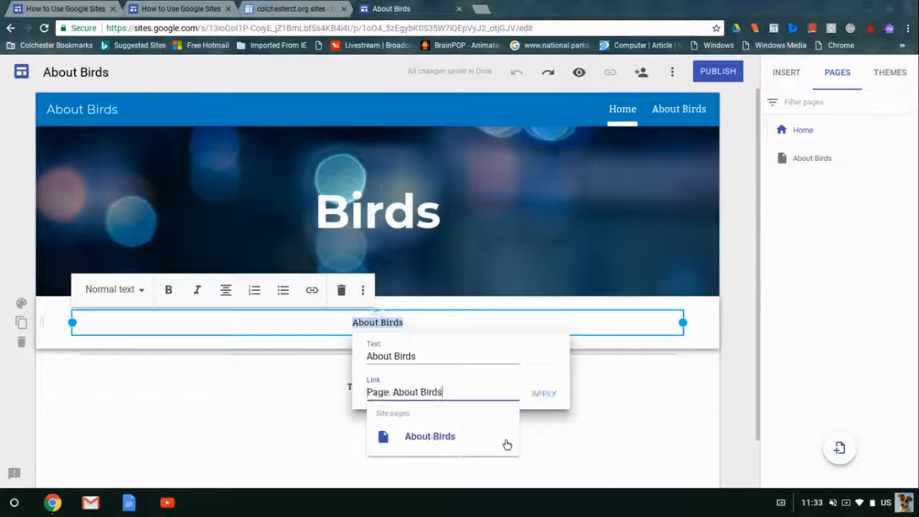
left_click(542, 394)
left_click(754, 378)
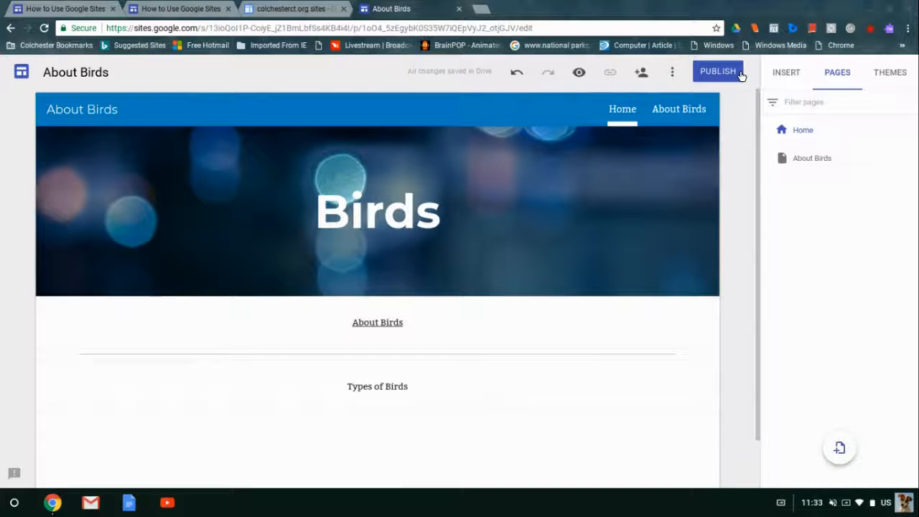
- Publish the site under the web address about-birds and open the options for the published site
left_click(718, 71)
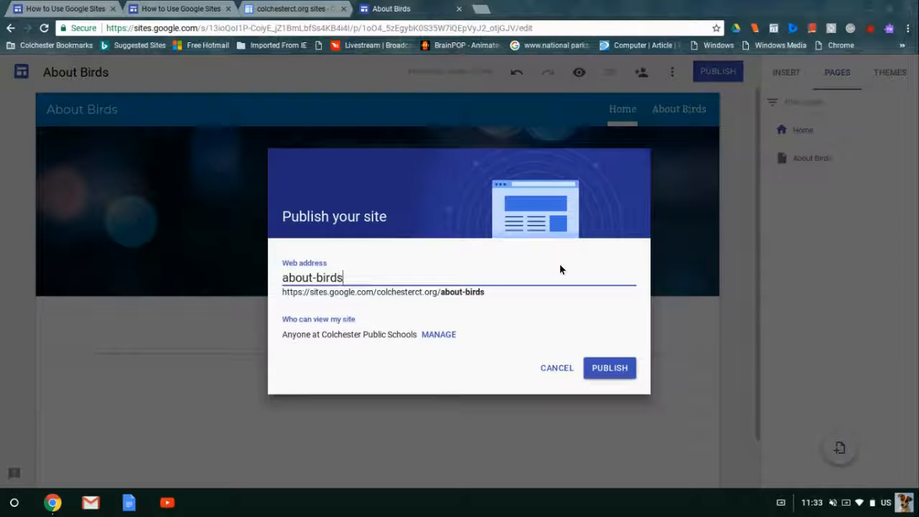
left_click(603, 366)
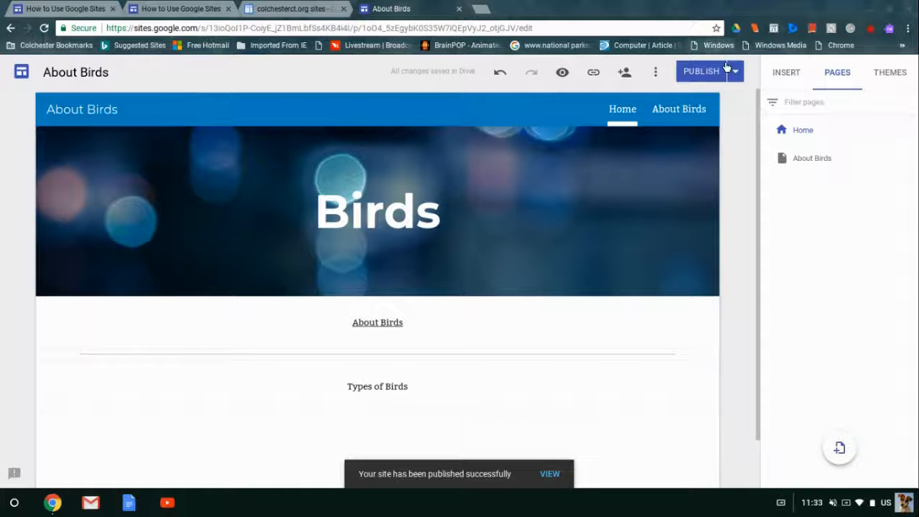
left_click(734, 71)
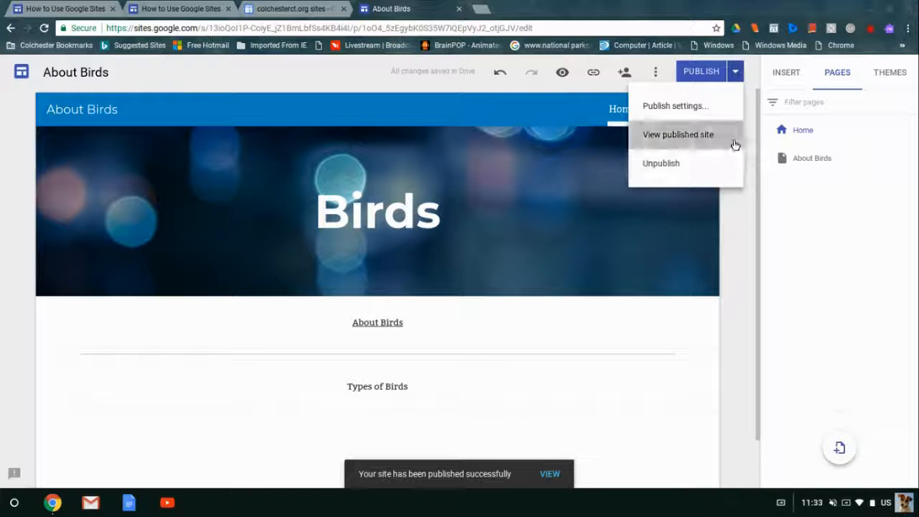
- View the published site, follow the About Birds link in the body text, and return to its Home page
left_click(734, 145)
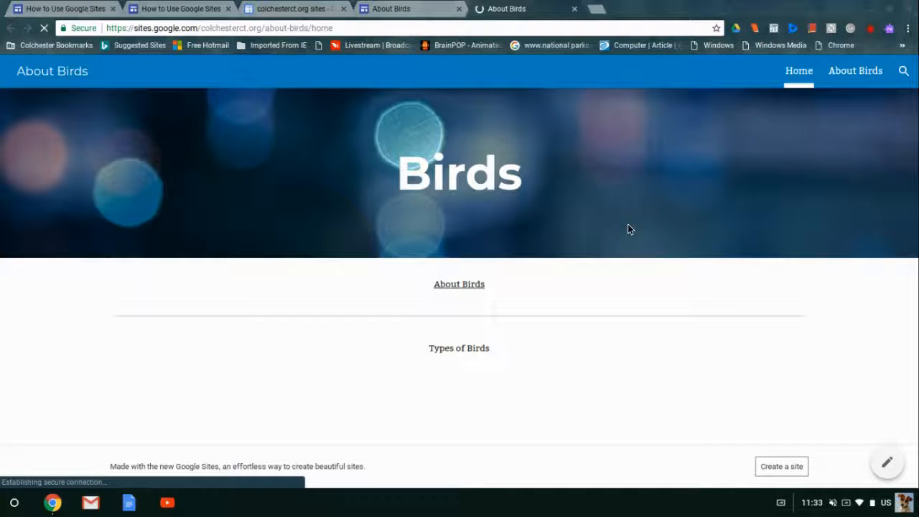
left_click(458, 288)
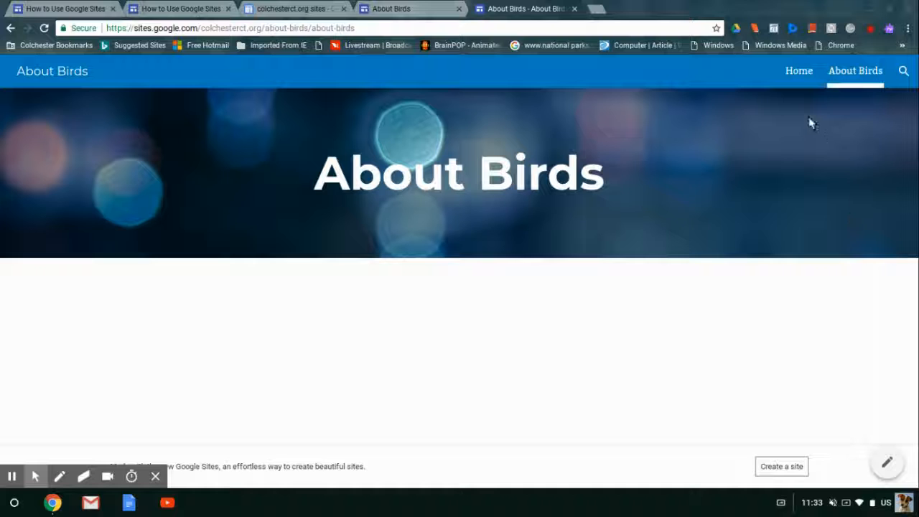
left_click(798, 71)
- Back in the site editor, set the navigation mode to Side navigation and check the side menu by opening and closing it
left_click(392, 4)
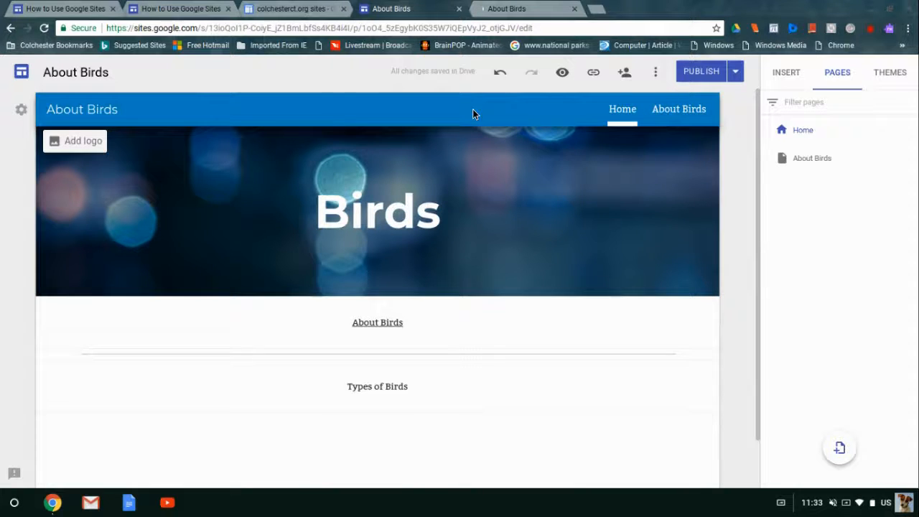
left_click(20, 110)
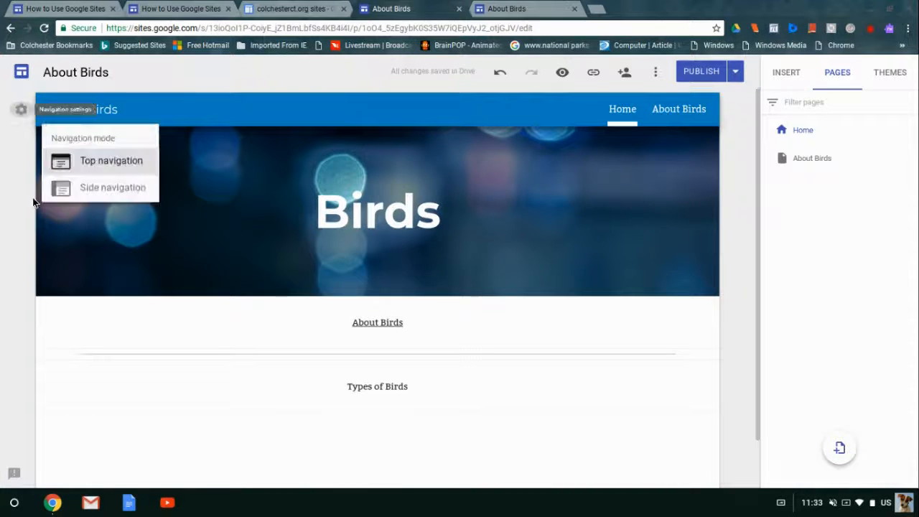
left_click(72, 188)
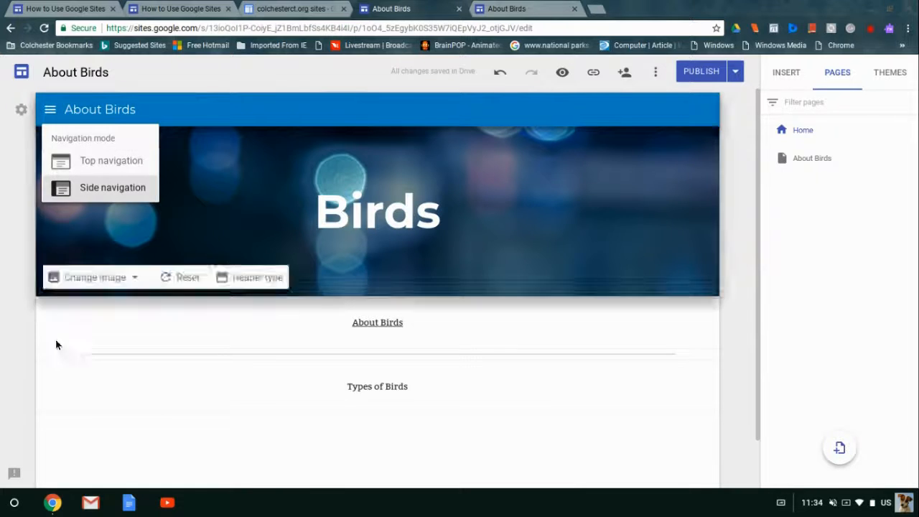
left_click(49, 111)
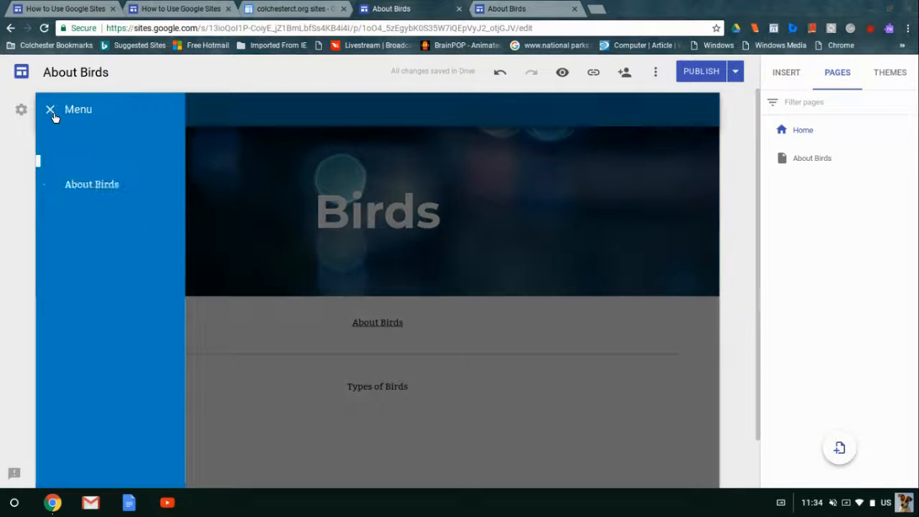
left_click(52, 111)
left_click(51, 111)
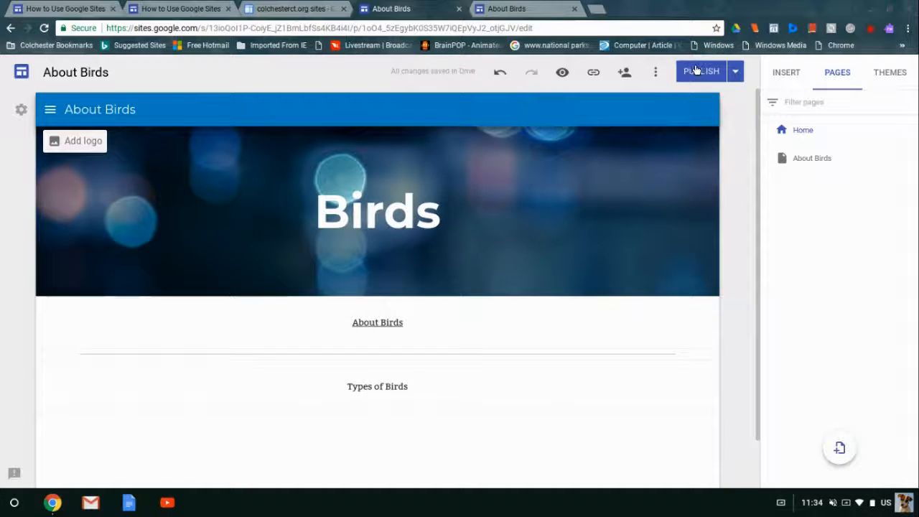
- Republish the site, close the outdated published view and open the published site again
left_click(695, 71)
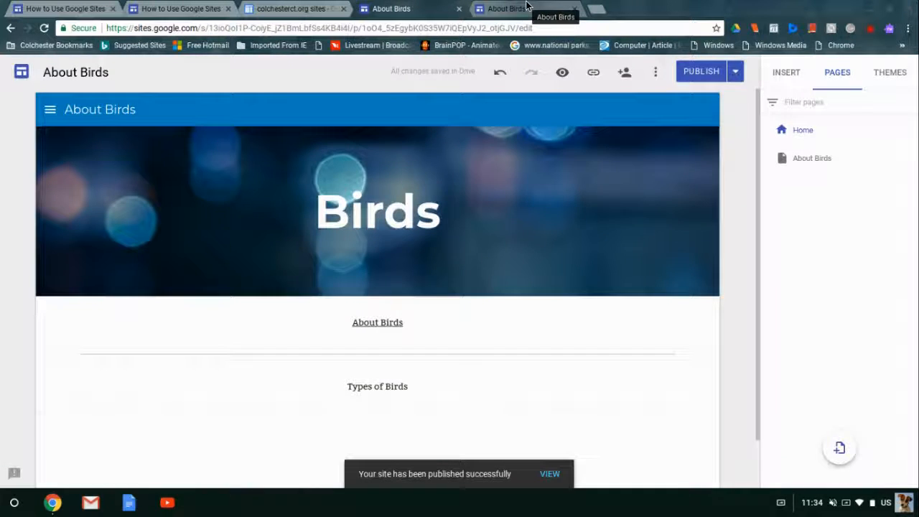
left_click(527, 7)
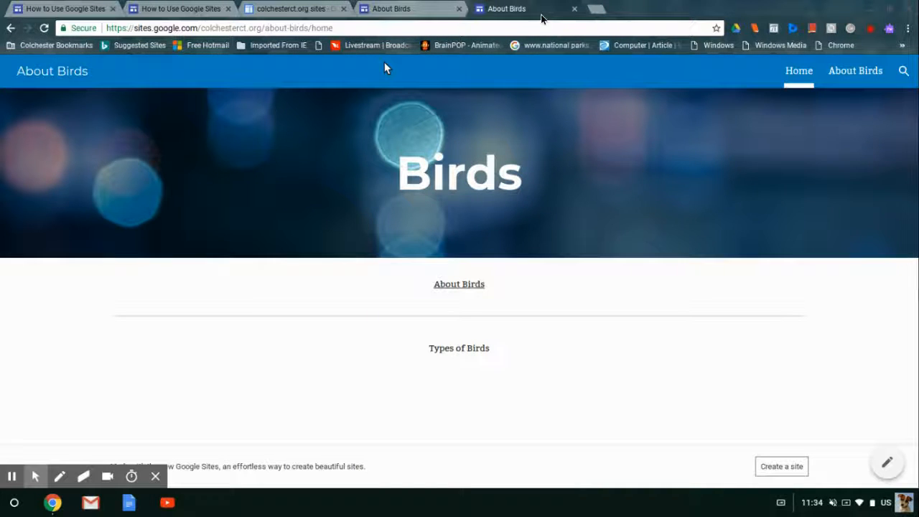
left_click(574, 9)
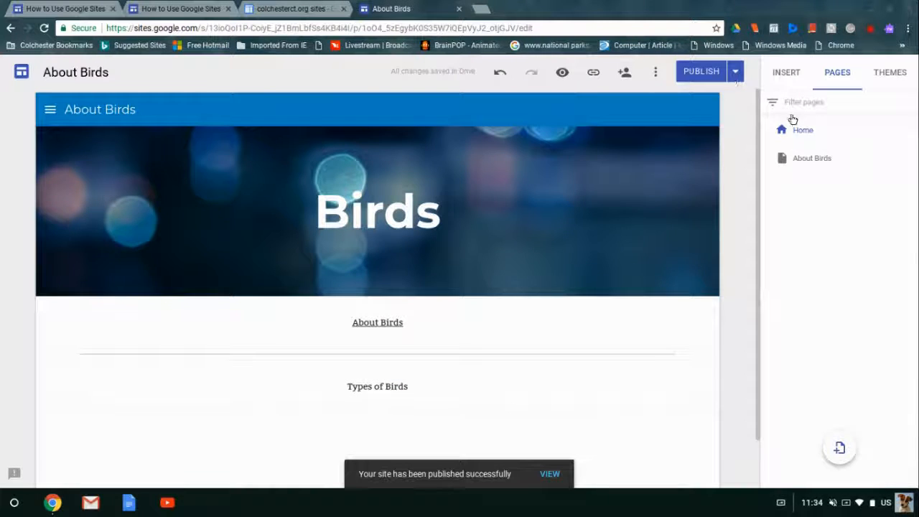
left_click(734, 74)
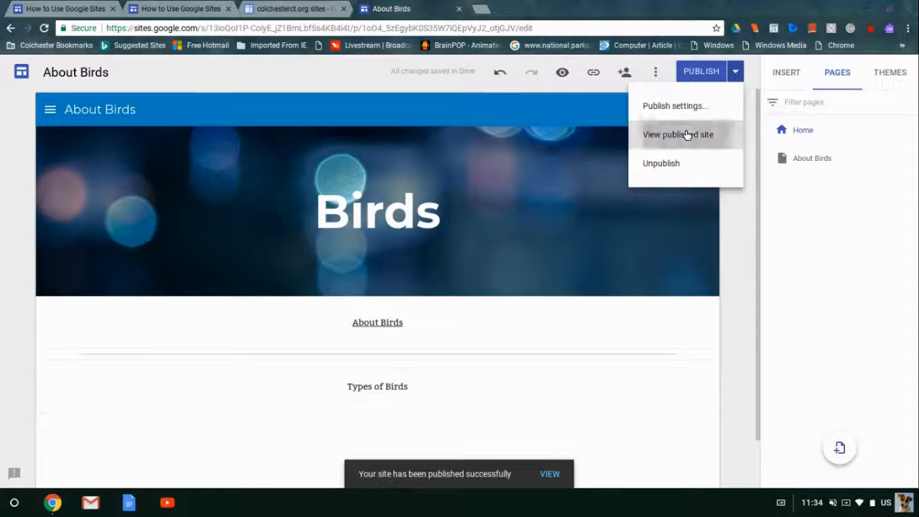
left_click(689, 133)
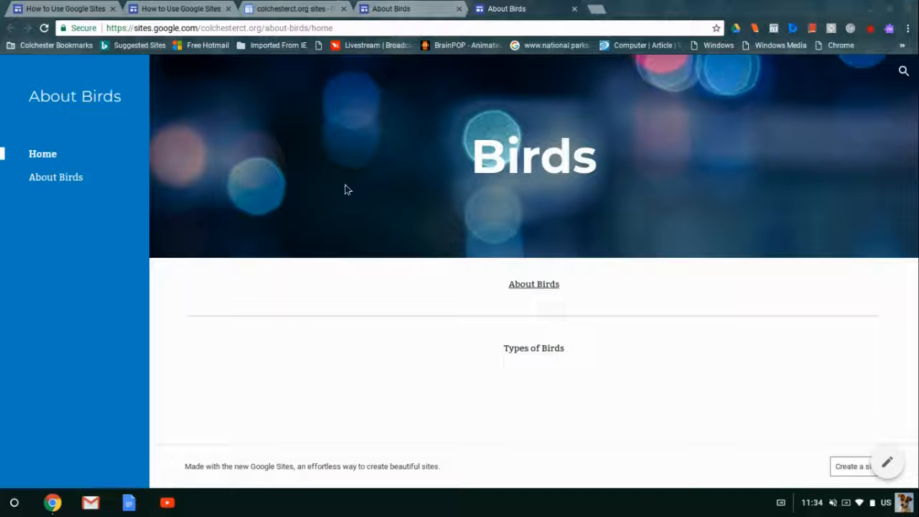
- In the site editor, search YouTube for "birds" and embed the video "19 Funny Bird Videos || Awesome Compilation" on the Home page
left_click(422, 10)
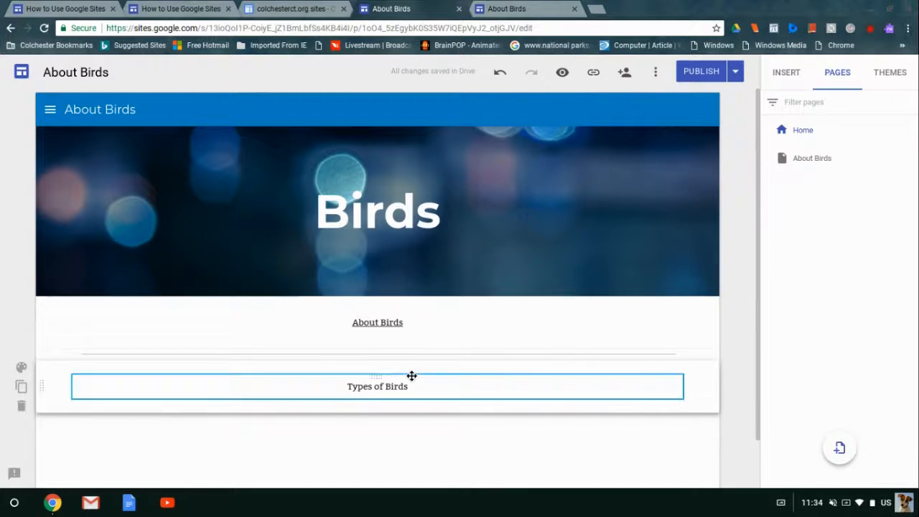
left_click(783, 74)
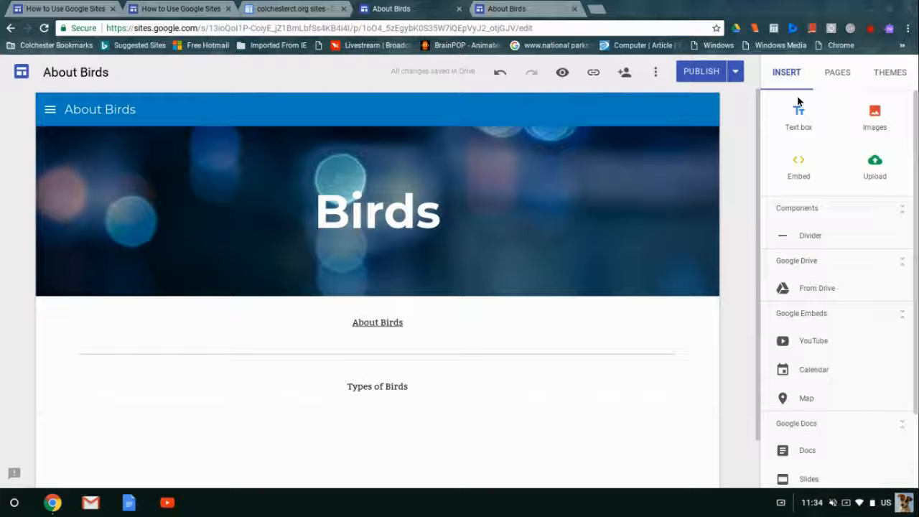
left_click(786, 344)
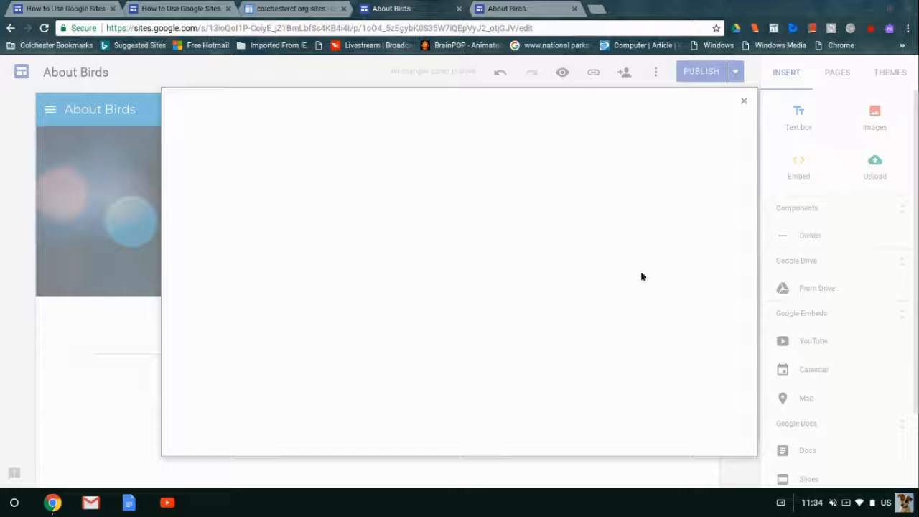
type("birds")
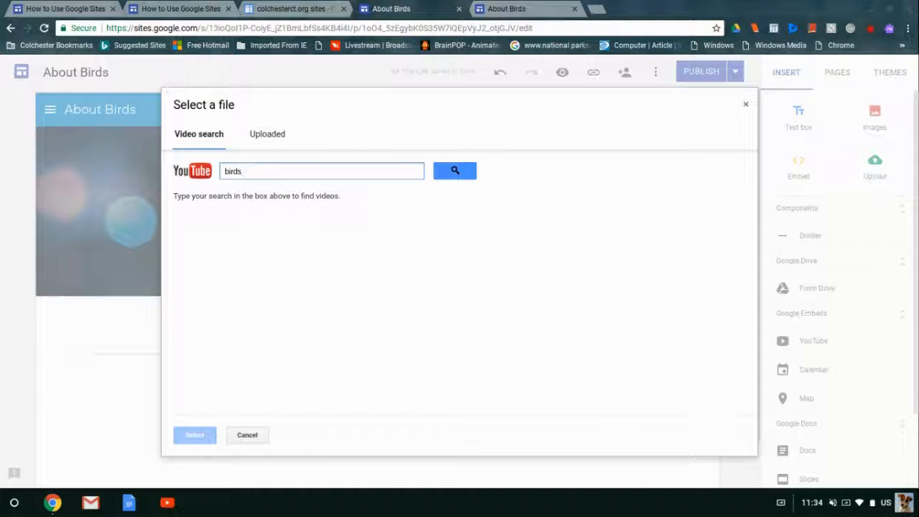
key("Return")
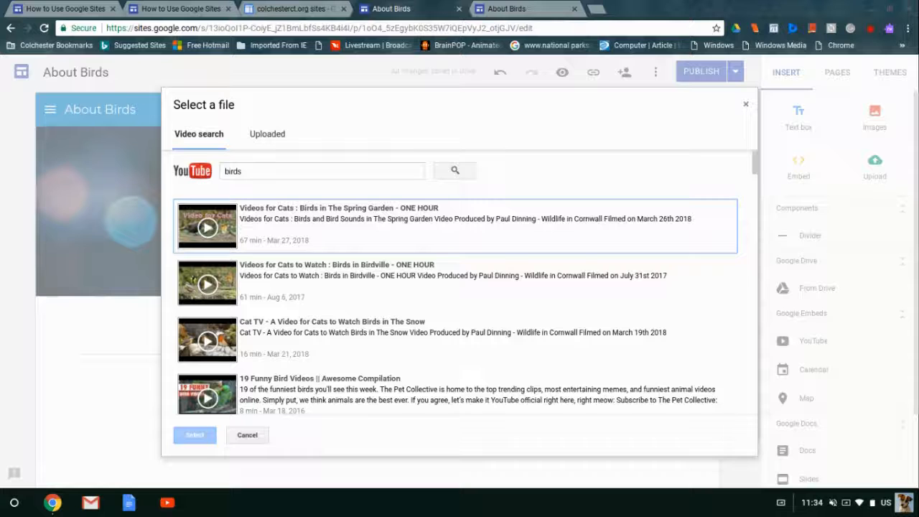
left_click(455, 394)
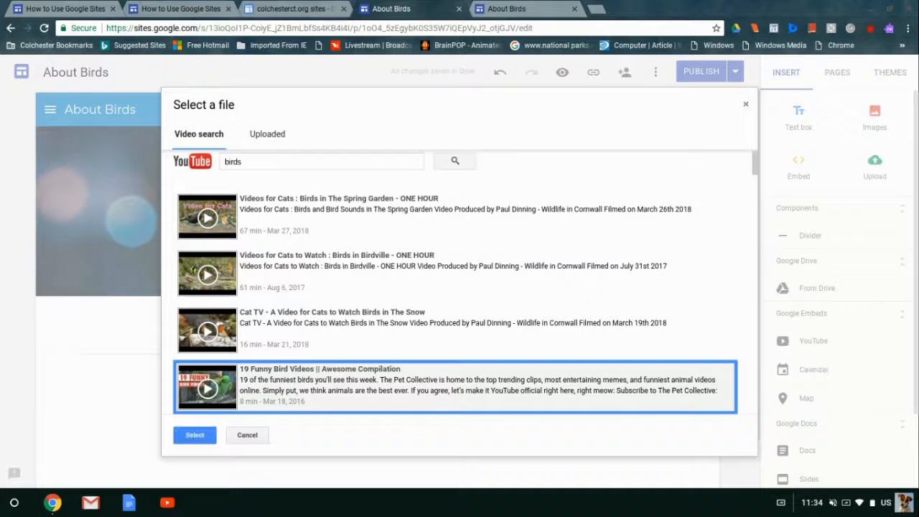
left_click(187, 435)
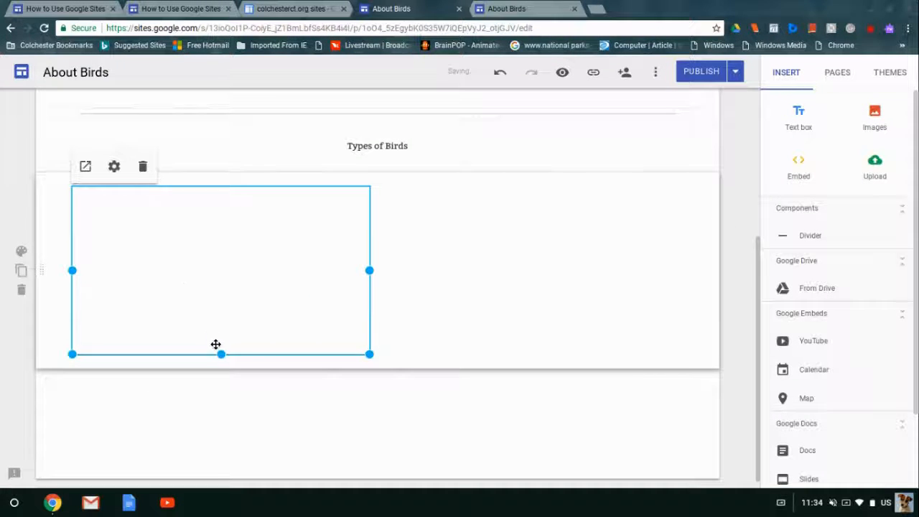
left_click(346, 440)
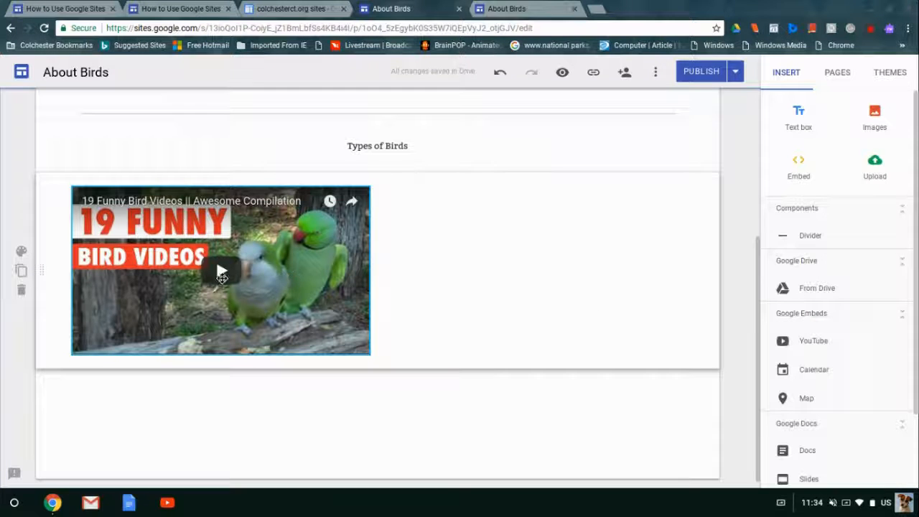
left_click(221, 277)
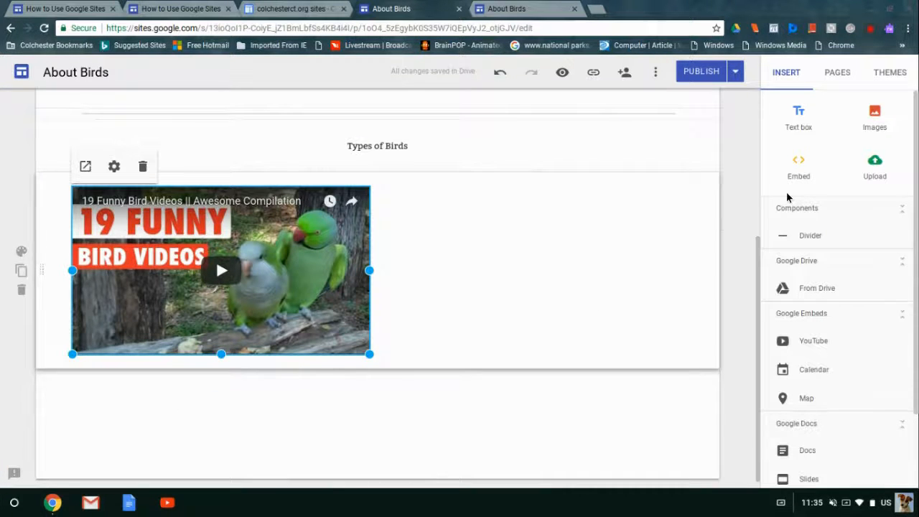
left_click(726, 205)
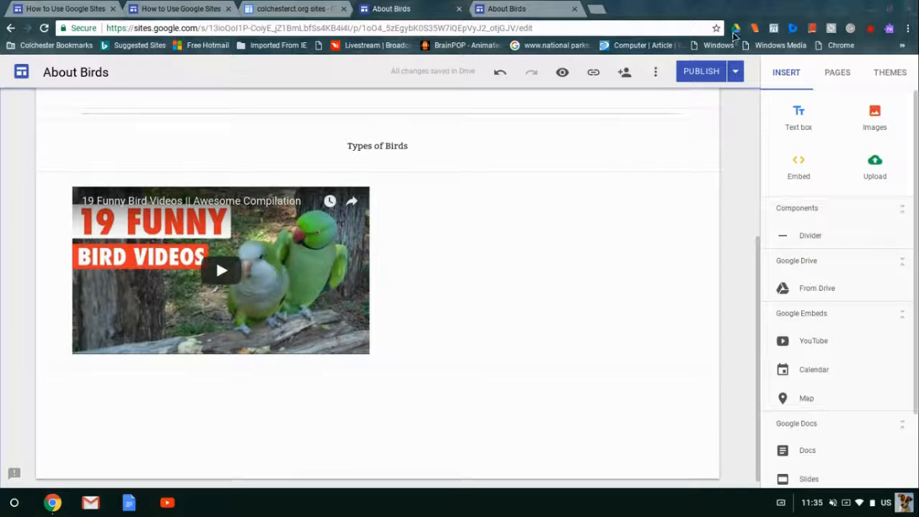
- Republish the site, test playback of the embedded bird video on the published Home page, and close that page
left_click(700, 72)
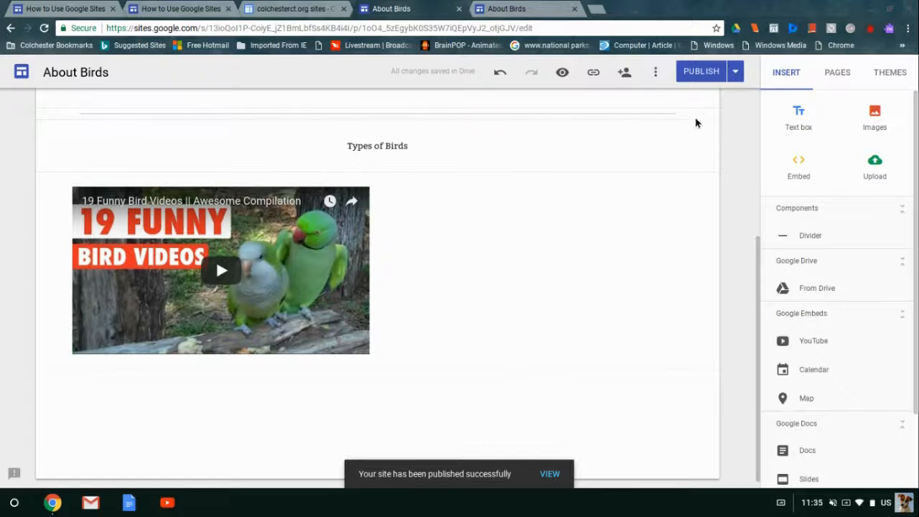
left_click(550, 474)
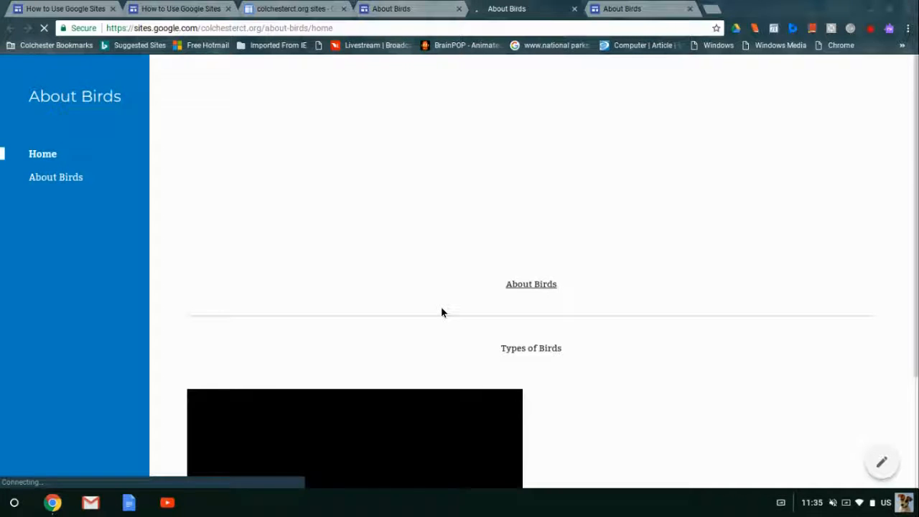
scroll(441, 307, "down", 2)
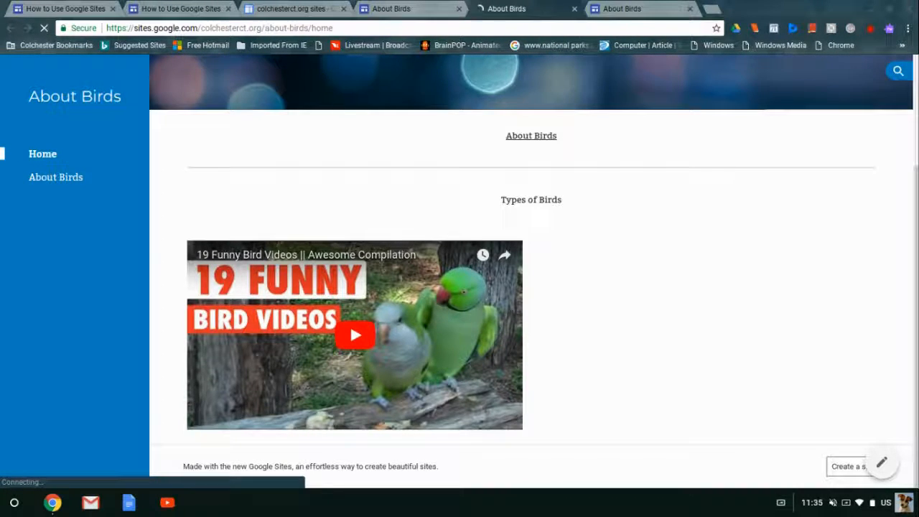
left_click(355, 335)
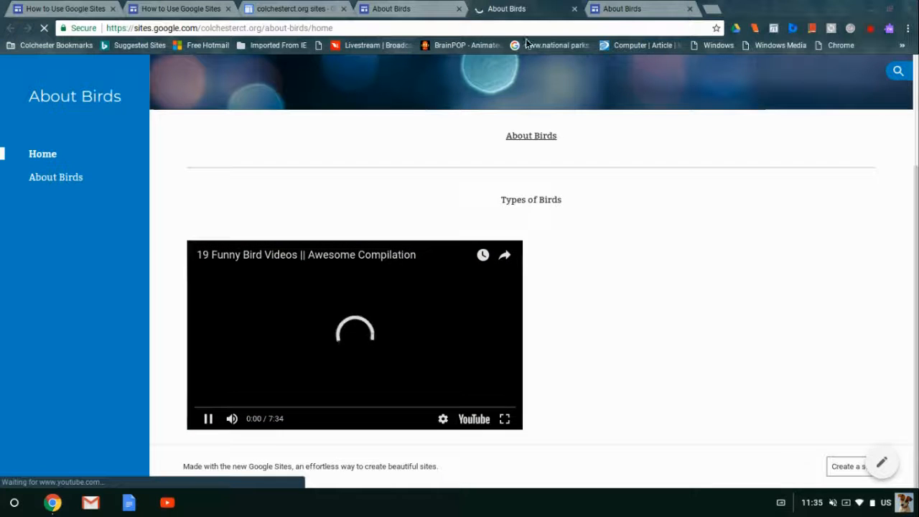
key("XF86AudioMute")
key("space")
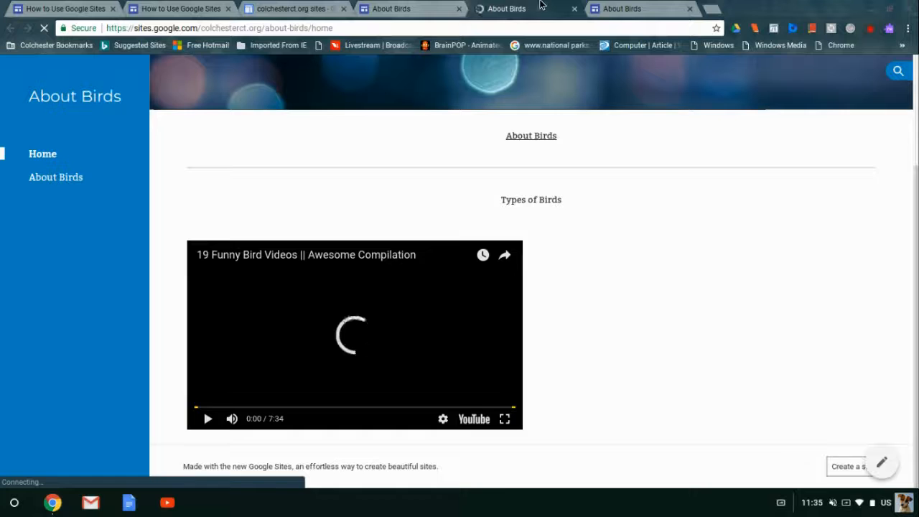
left_click(574, 9)
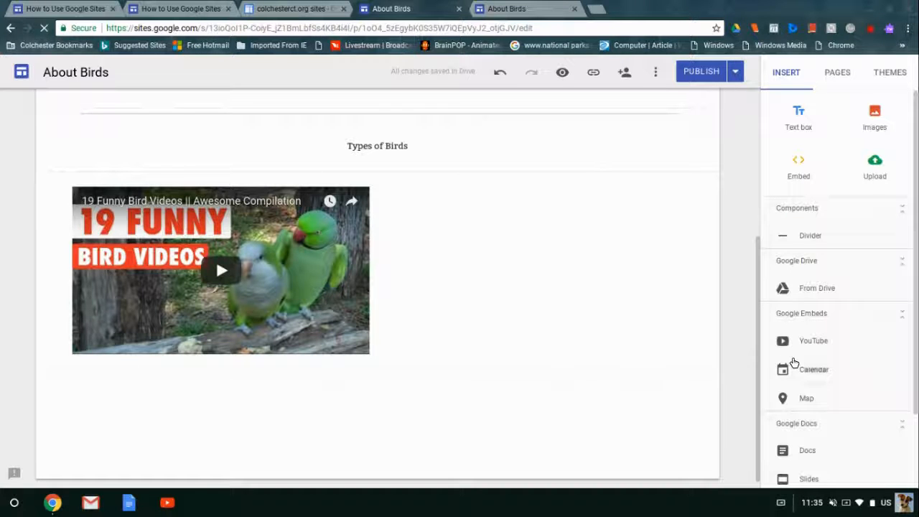
scroll(918, 295, "down", 2)
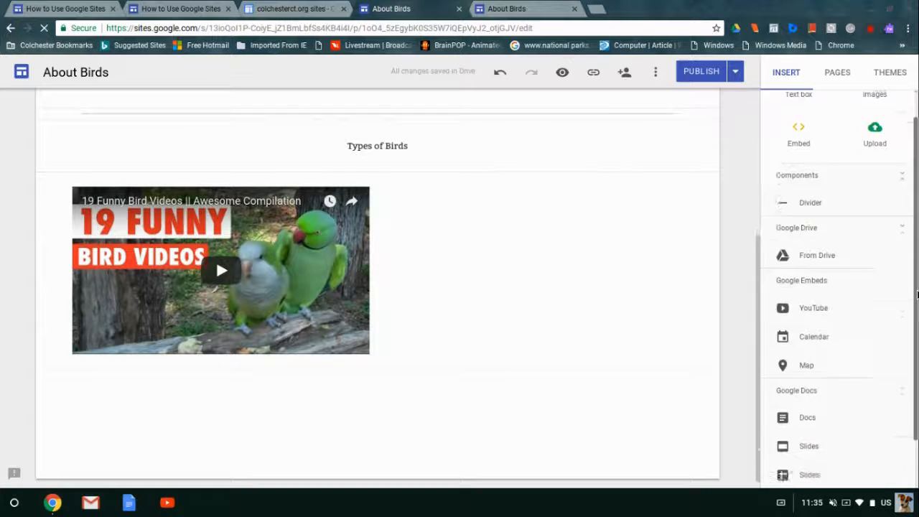
scroll(916, 295, "up", 2)
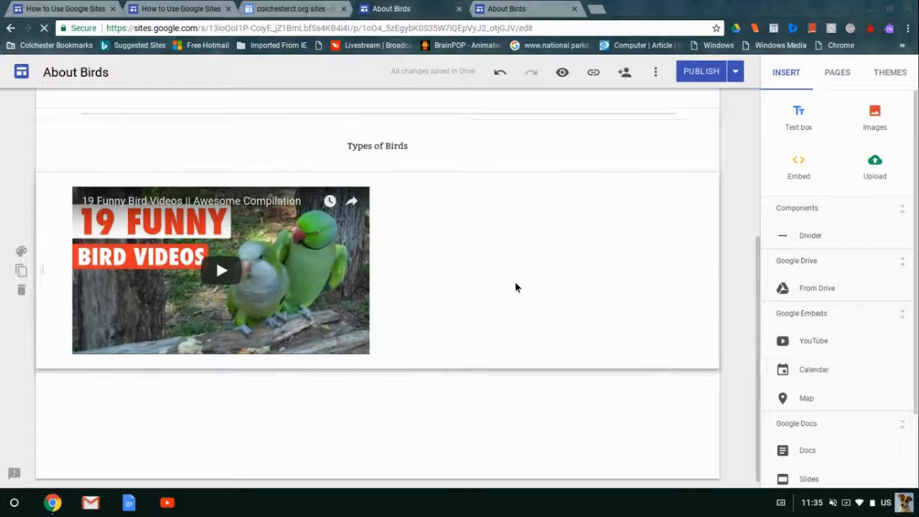
scroll(515, 285, "up", 3)
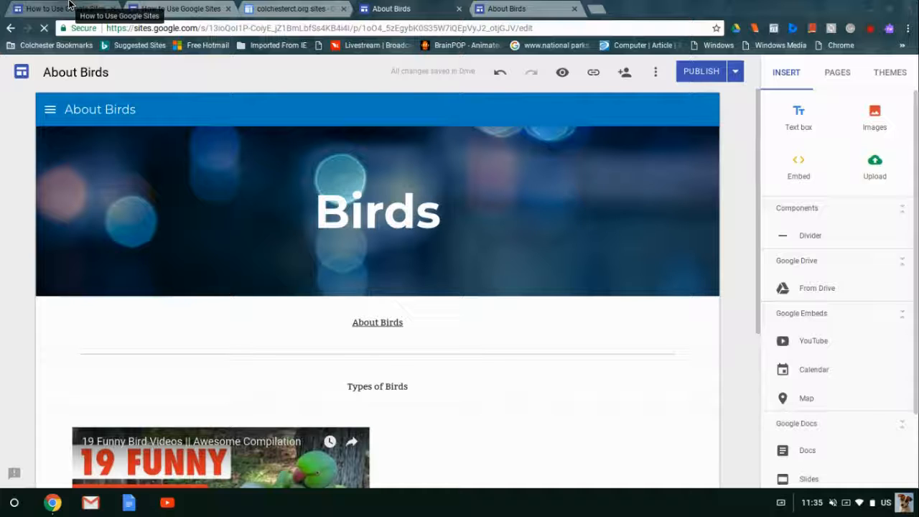
- Switch to the "How to Use Google Sites" site, viewing its editor and its published Home page with side navigation
mouse_move(66, 236)
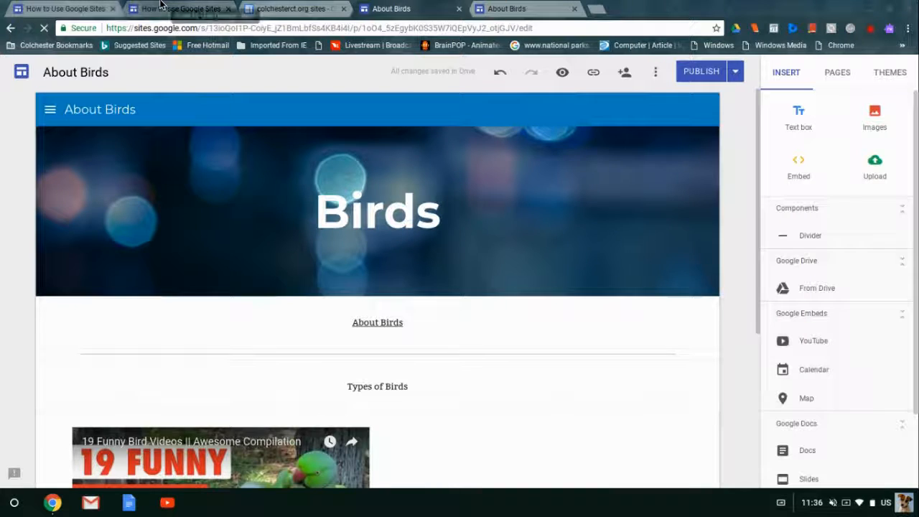
left_click(53, 7)
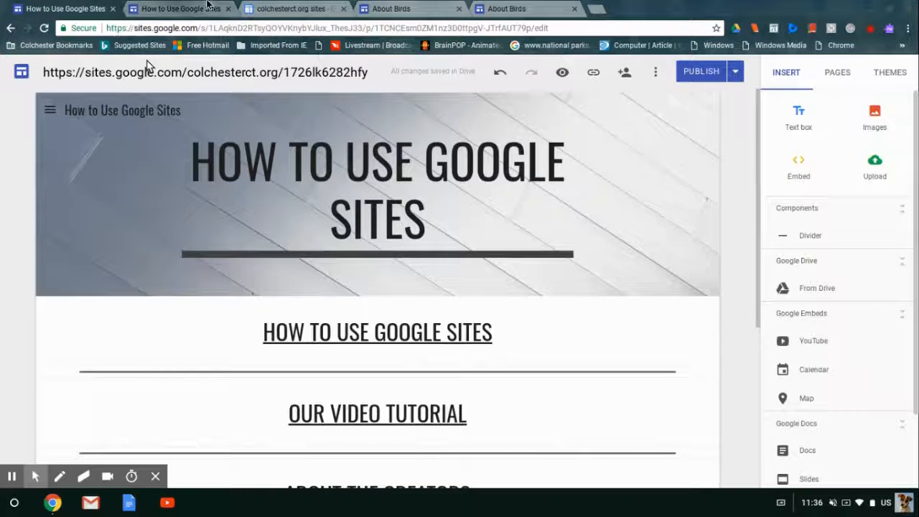
left_click(188, 9)
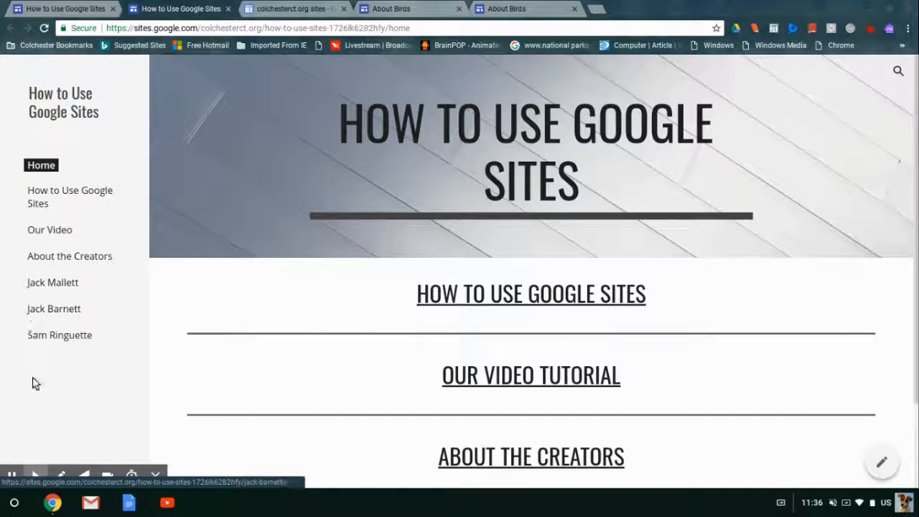
left_click_drag(38, 391, 41, 369)
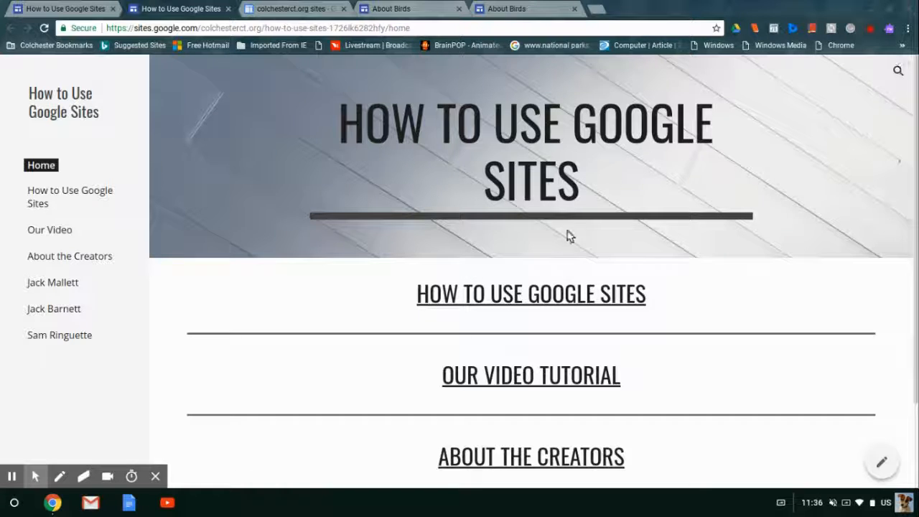
- View the published "How to Use Google Sites" and "Our Video Tutorial" pages, returning to Home through each page's Home link
left_click(534, 293)
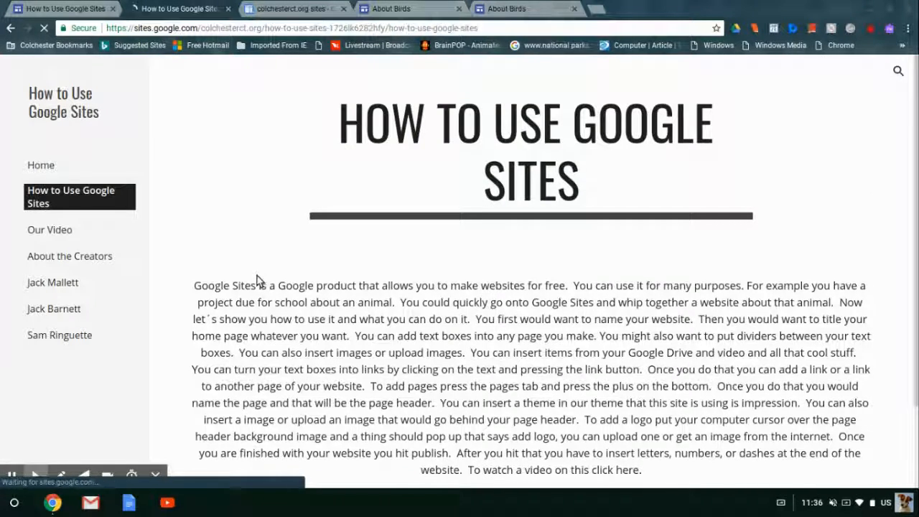
scroll(414, 180, "down", 1)
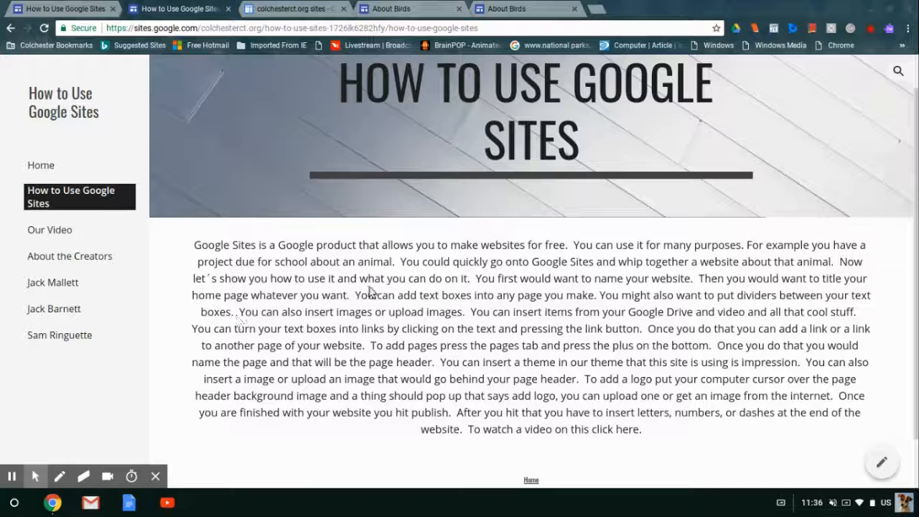
left_click(530, 481)
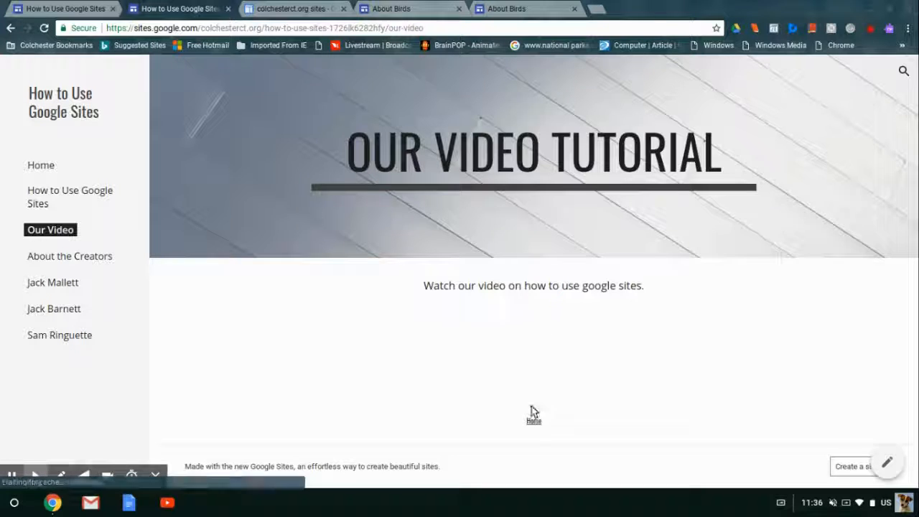
left_click(534, 424)
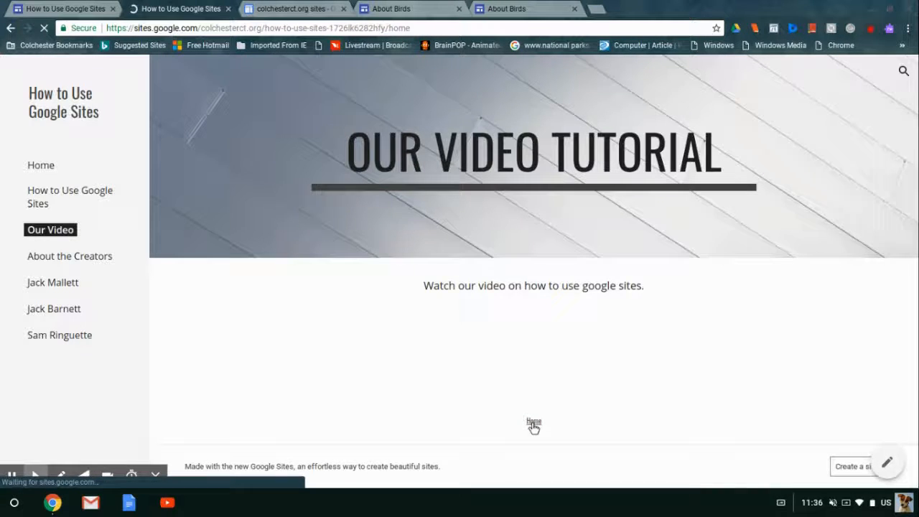
- Open the About the Creators page from Home and look through its list of creator links
scroll(529, 416, "down", 1)
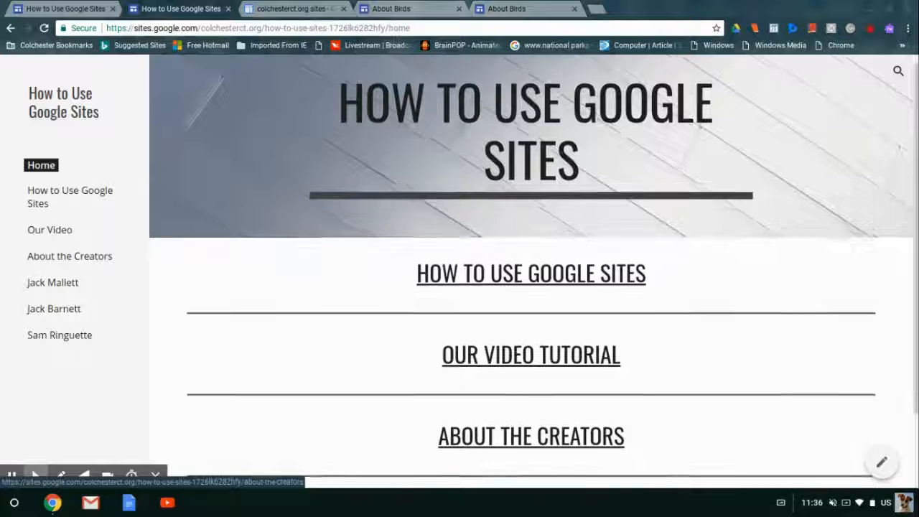
left_click(524, 426)
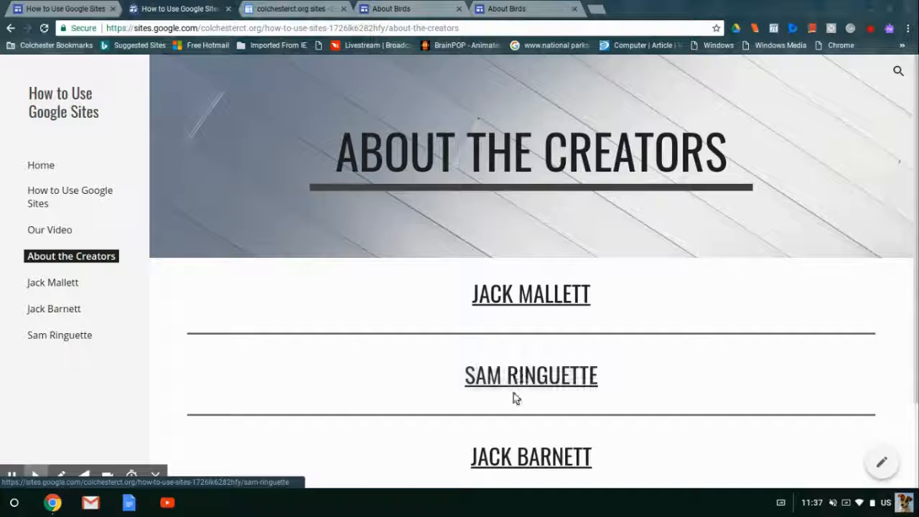
scroll(528, 447, "down", 1)
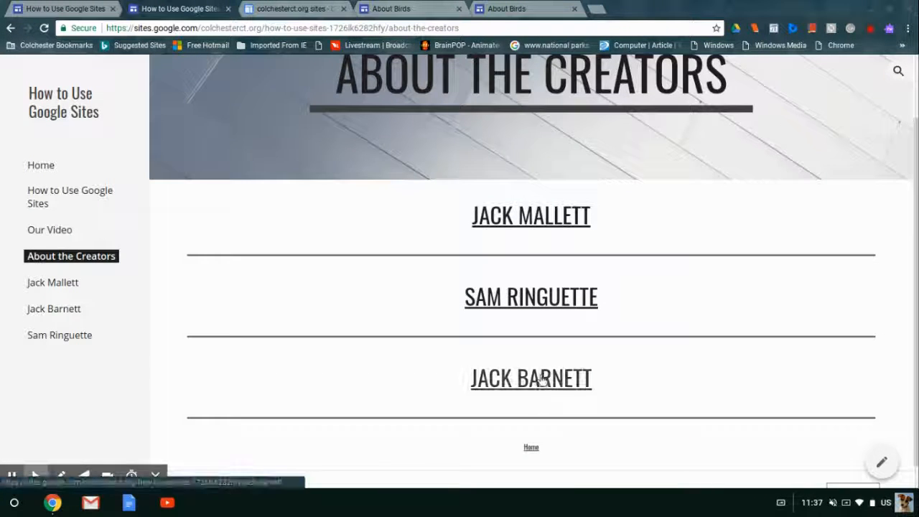
scroll(536, 379, "up", 1)
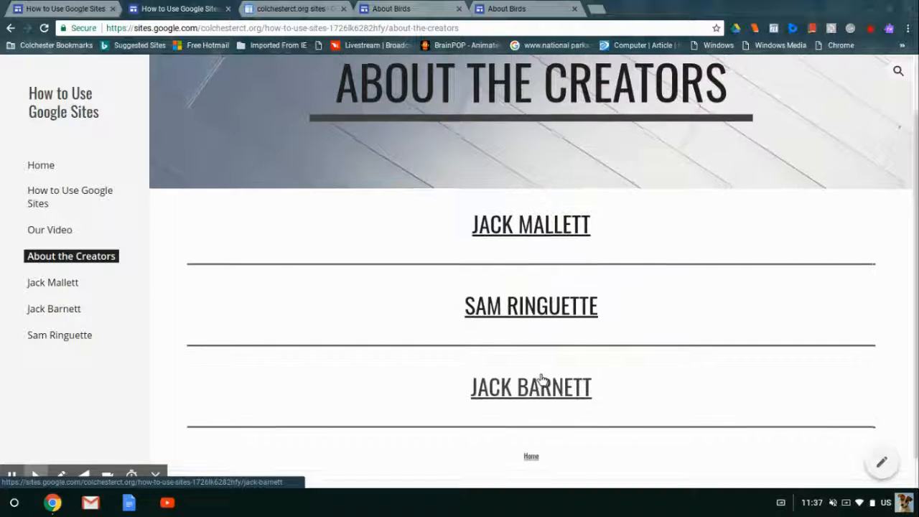
scroll(530, 267, "up", 1)
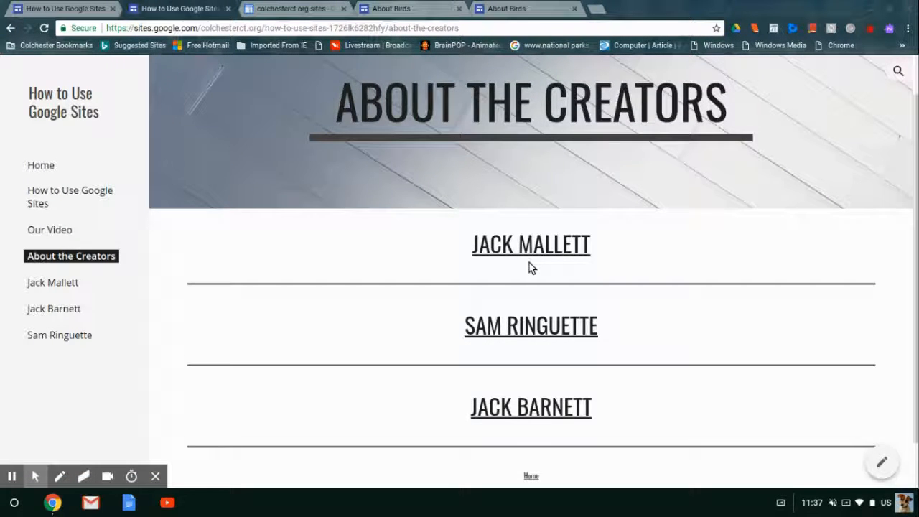
- Open the first creator's page and test the Start and HOME links in its linked "Organizing Your Google Drive" presentation
left_click(535, 241)
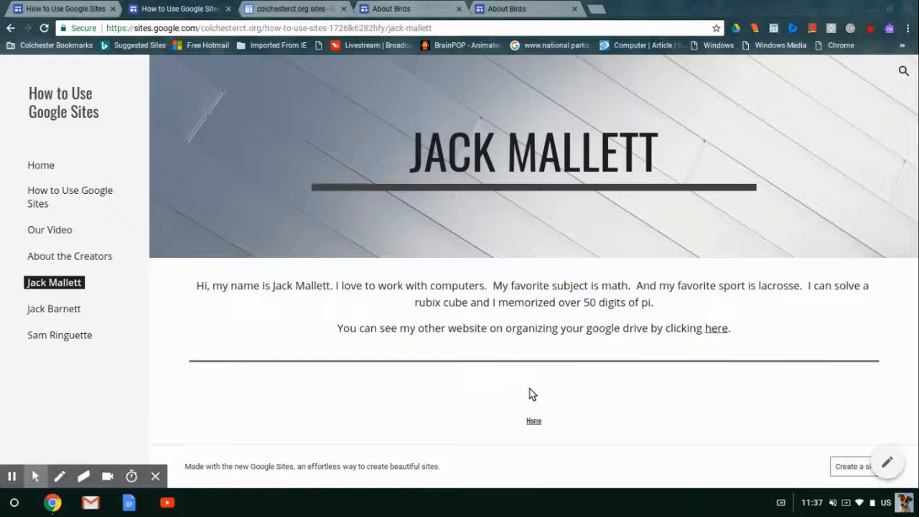
left_click(725, 328)
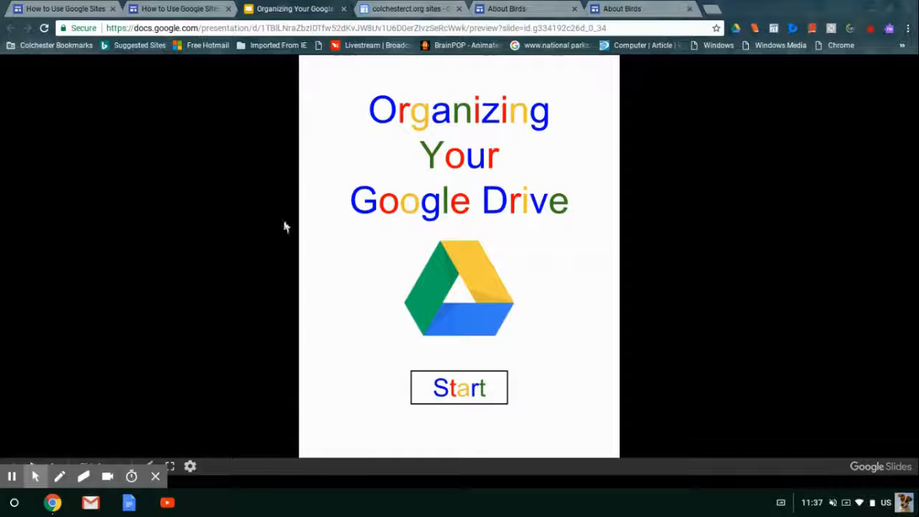
left_click(479, 379)
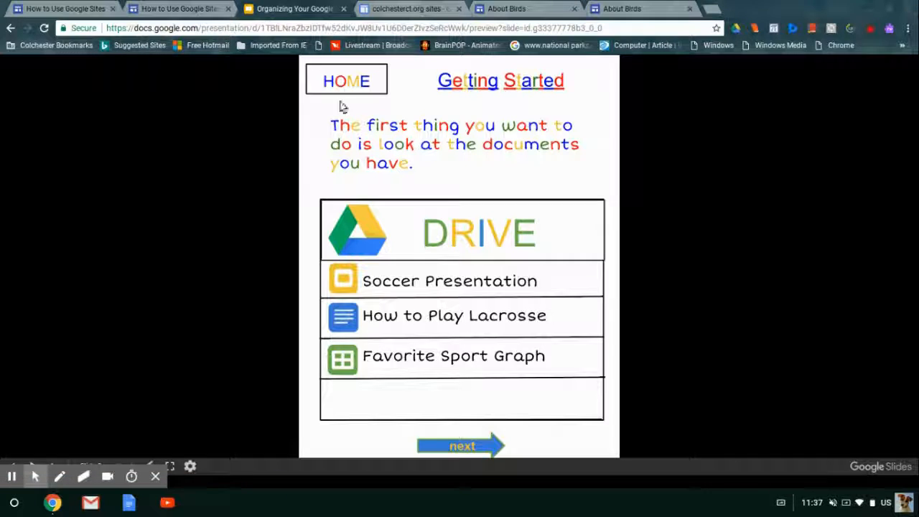
left_click(349, 82)
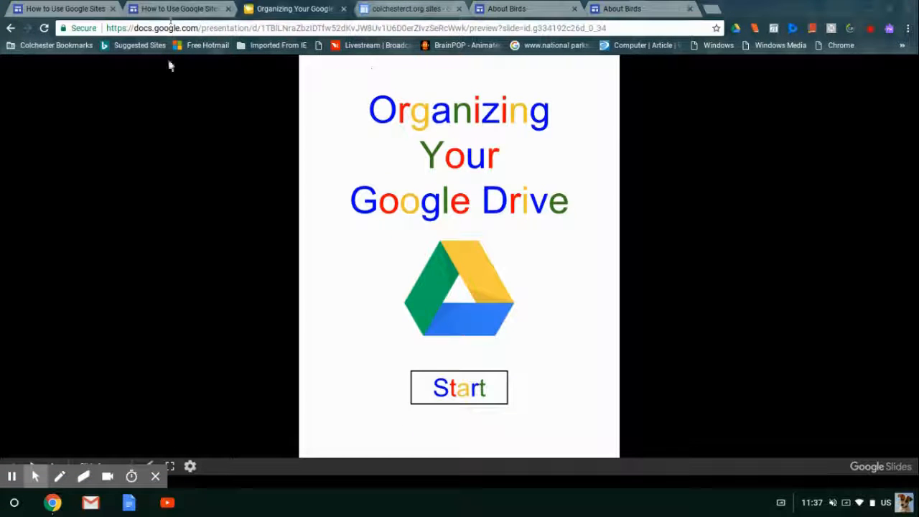
- Return to the published site and open the second creator's page by way of Home and About the Creators
left_click(173, 9)
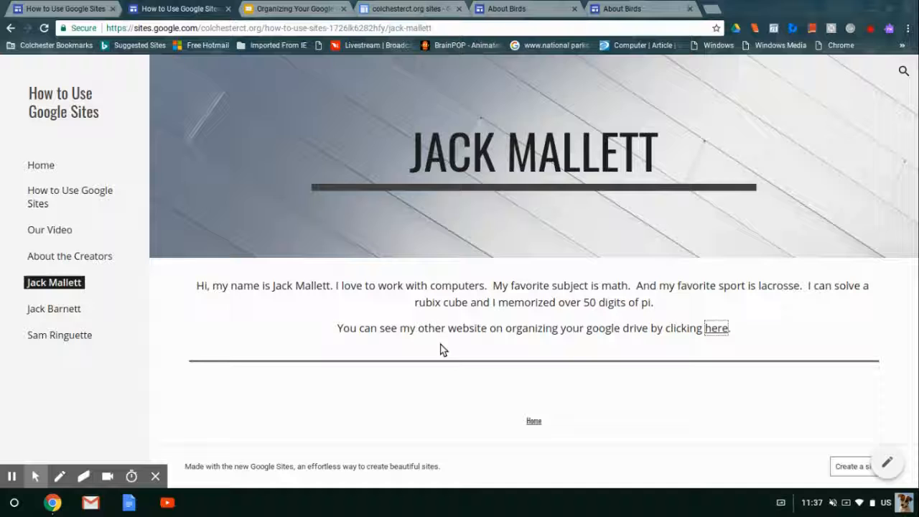
left_click(534, 423)
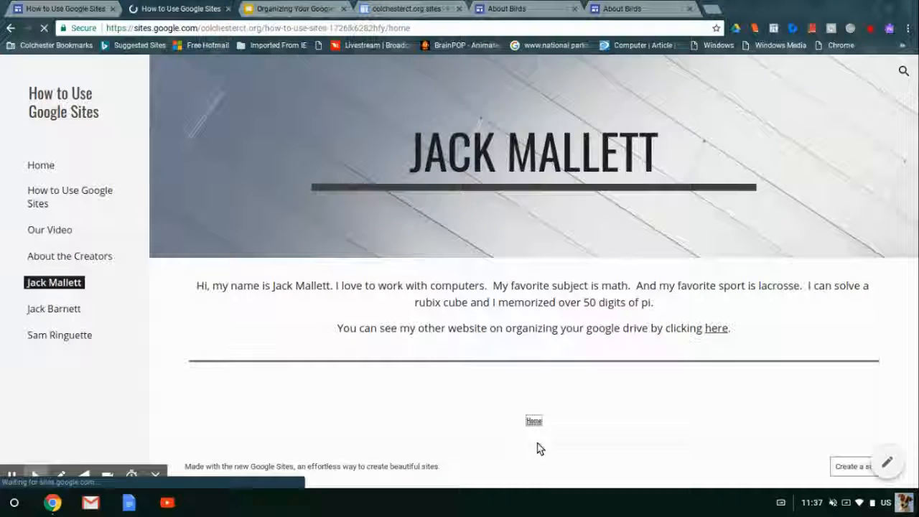
scroll(502, 402, "down", 2)
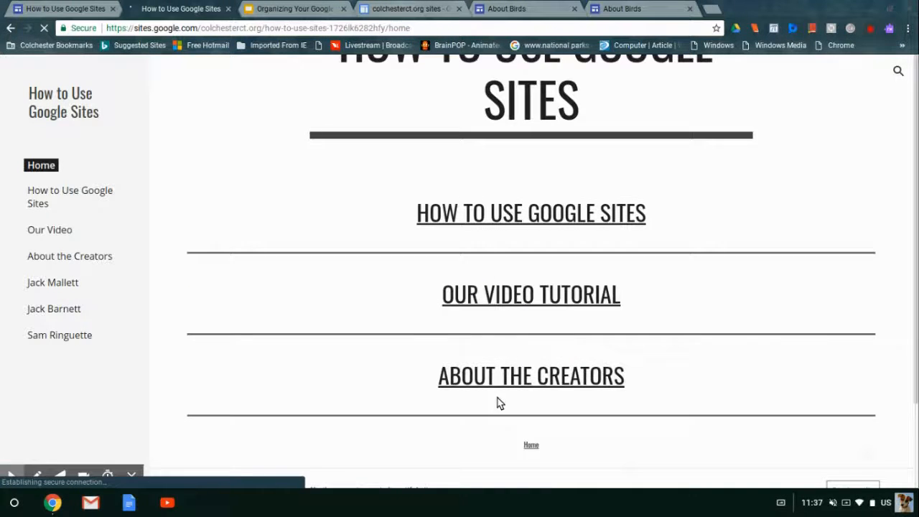
left_click(575, 381)
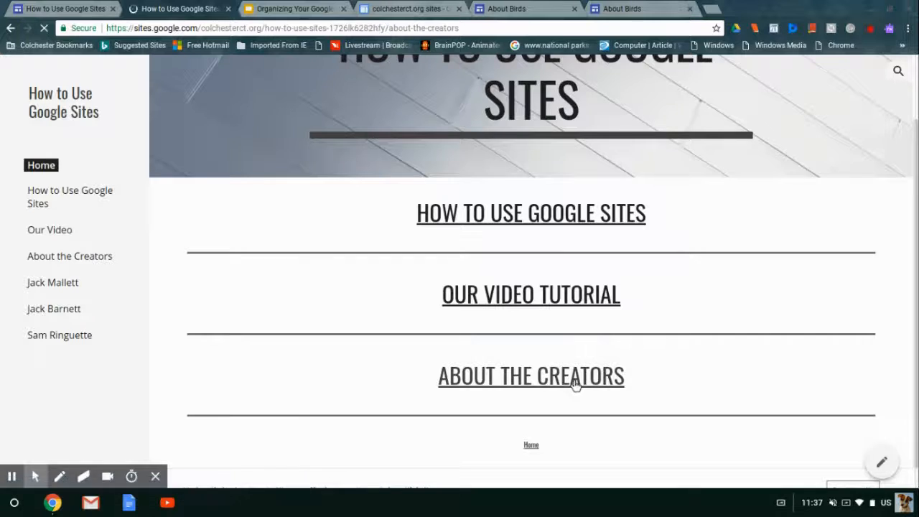
scroll(566, 391, "down", 1)
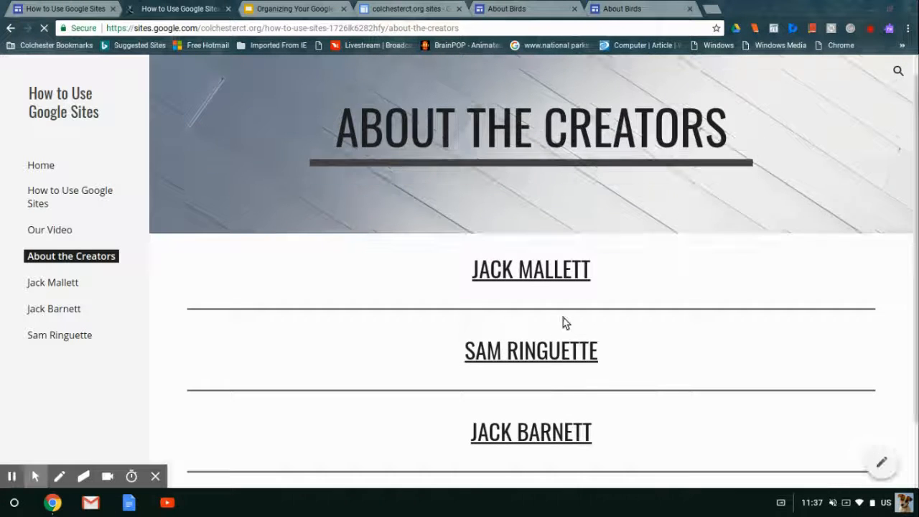
left_click(565, 350)
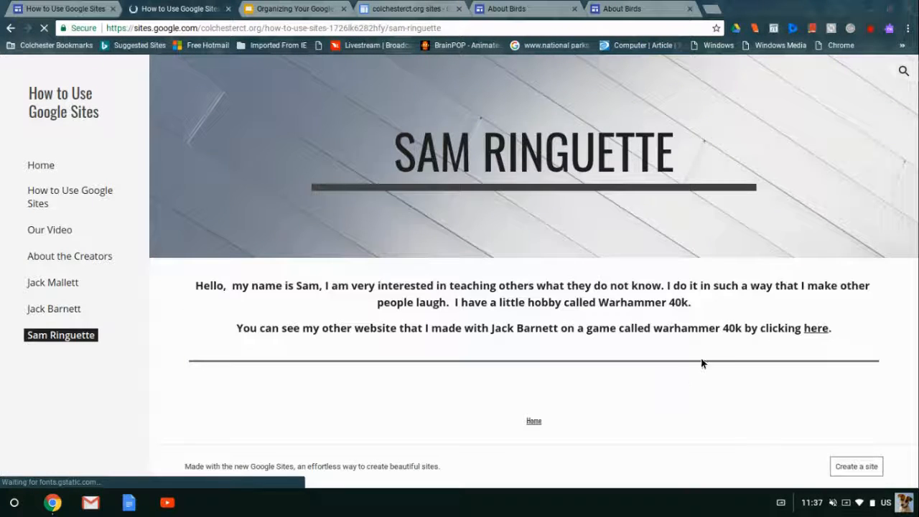
- View the Space Marines and Dwarfs slides in the creator's linked Warhammer 40K presentation, and return to the published site's Home page
left_click(814, 329)
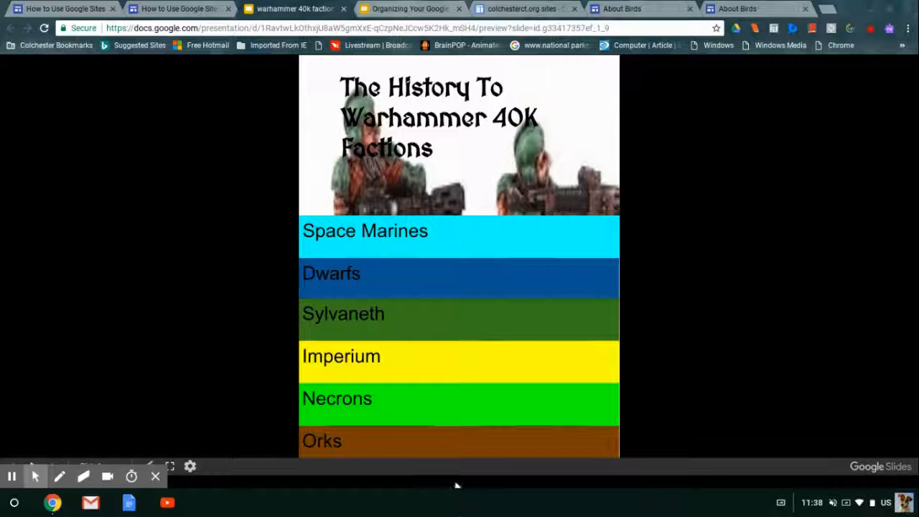
left_click(455, 253)
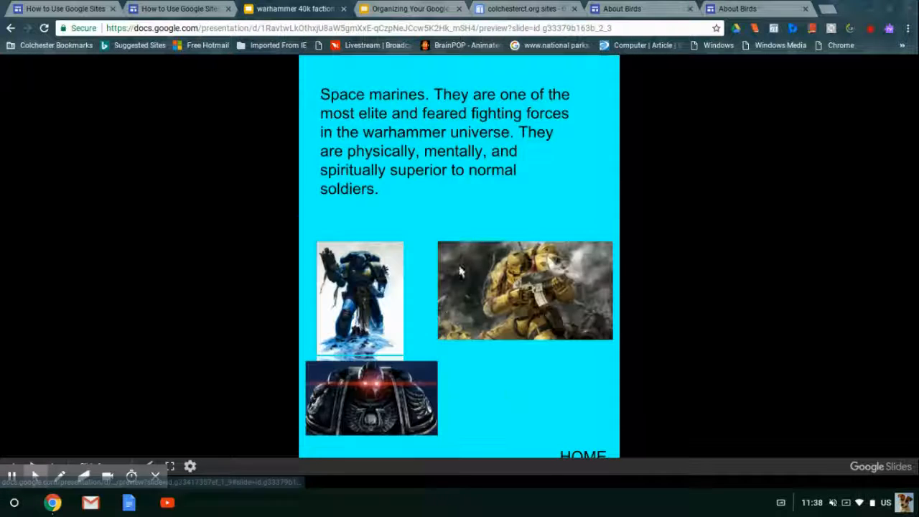
left_click(436, 366)
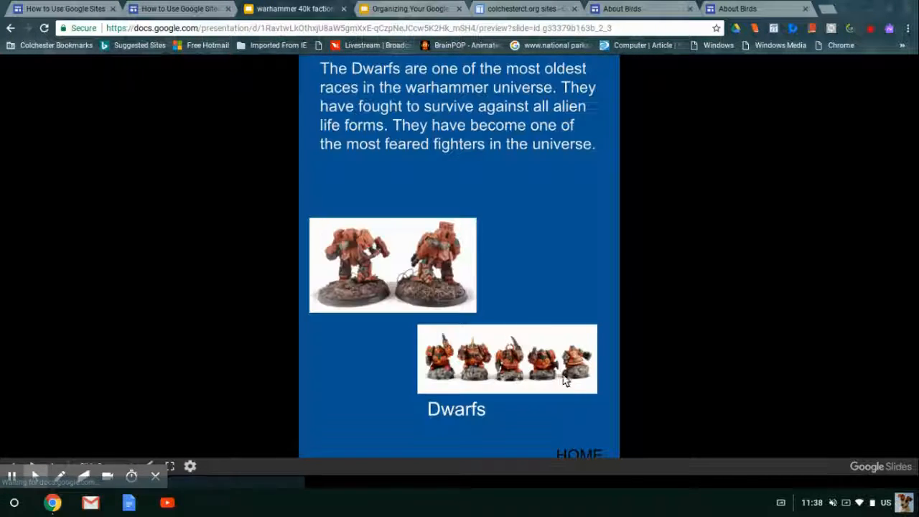
left_click(496, 282)
left_click(598, 454)
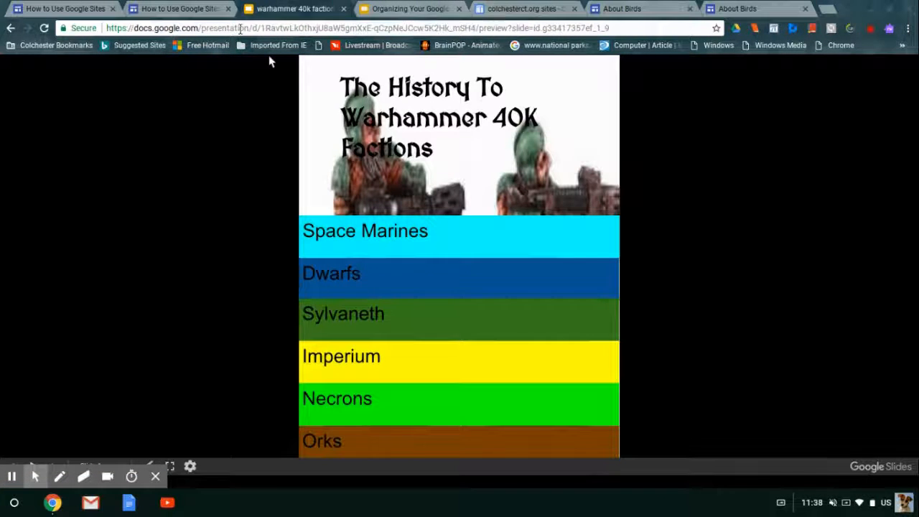
left_click(176, 8)
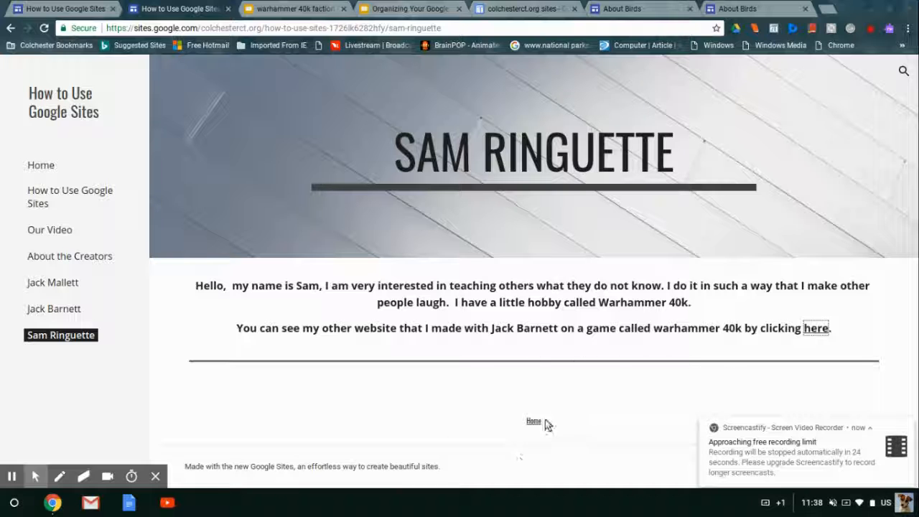
left_click(535, 422)
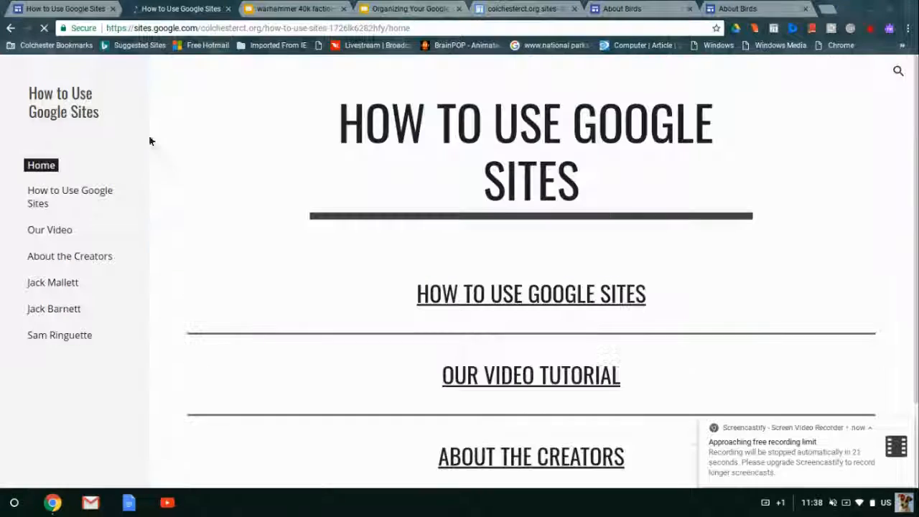